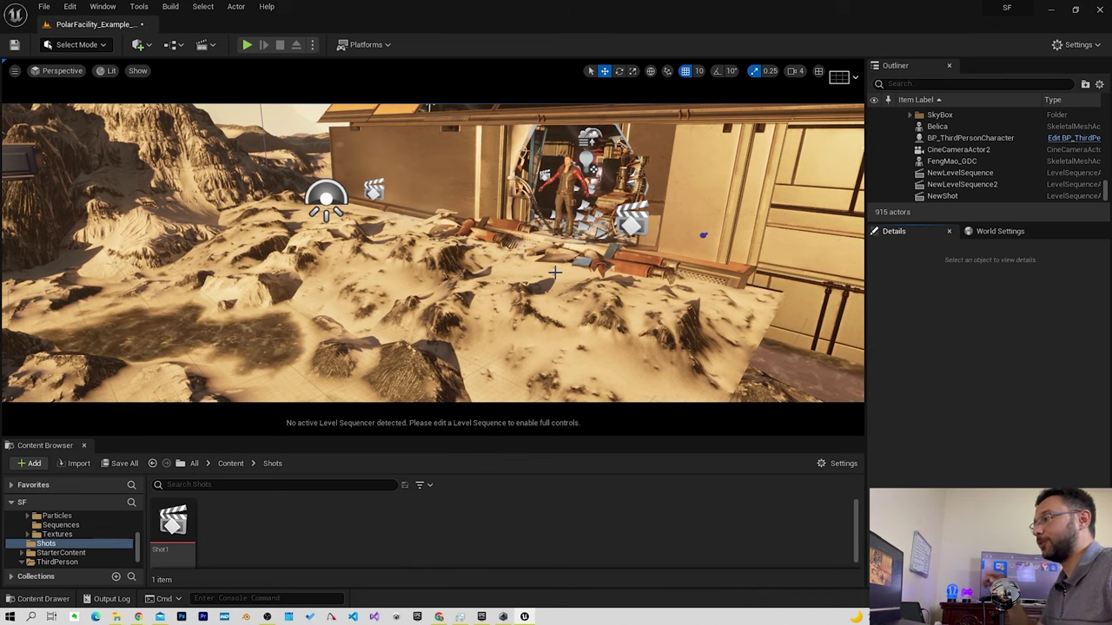
Place a new Cine Camera Actor, CineCameraActor7, in the level from the Cinematic menu.
{"action": "left_click", "coordinate": [205, 45]}
{"action": "left_click", "coordinate": [149, 48]}
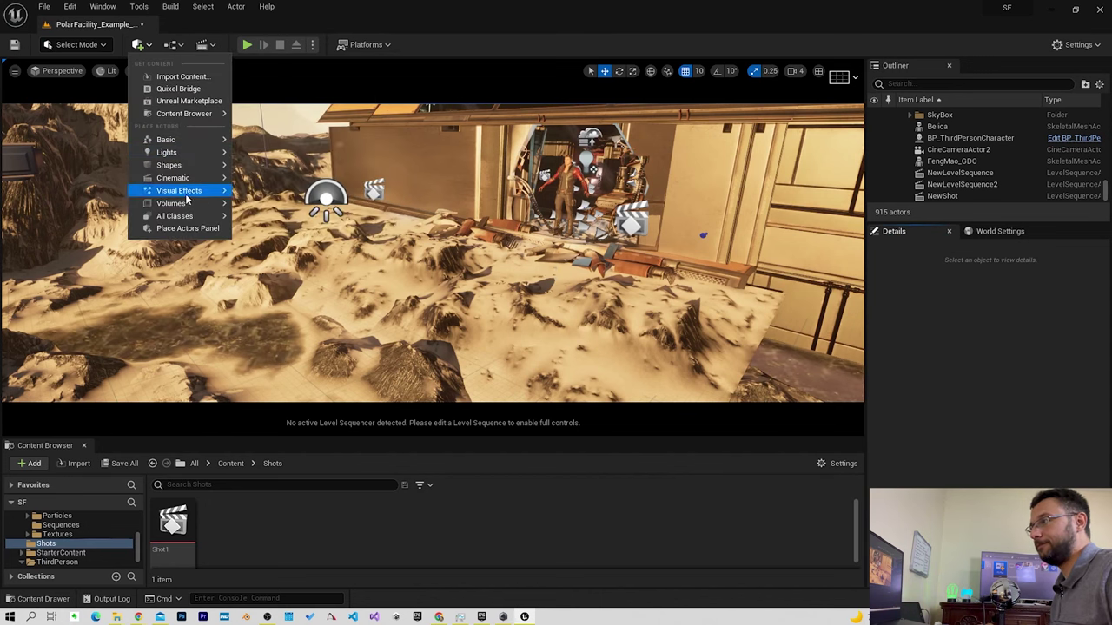
{"action": "mouse_move", "coordinate": [191, 177]}
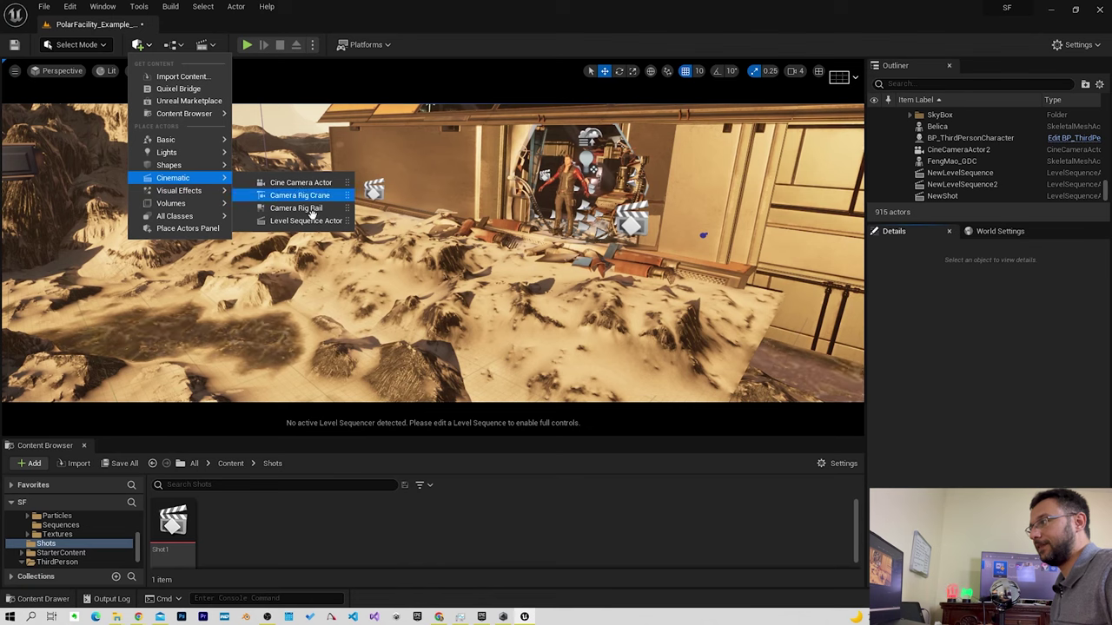
{"action": "left_click", "coordinate": [284, 183]}
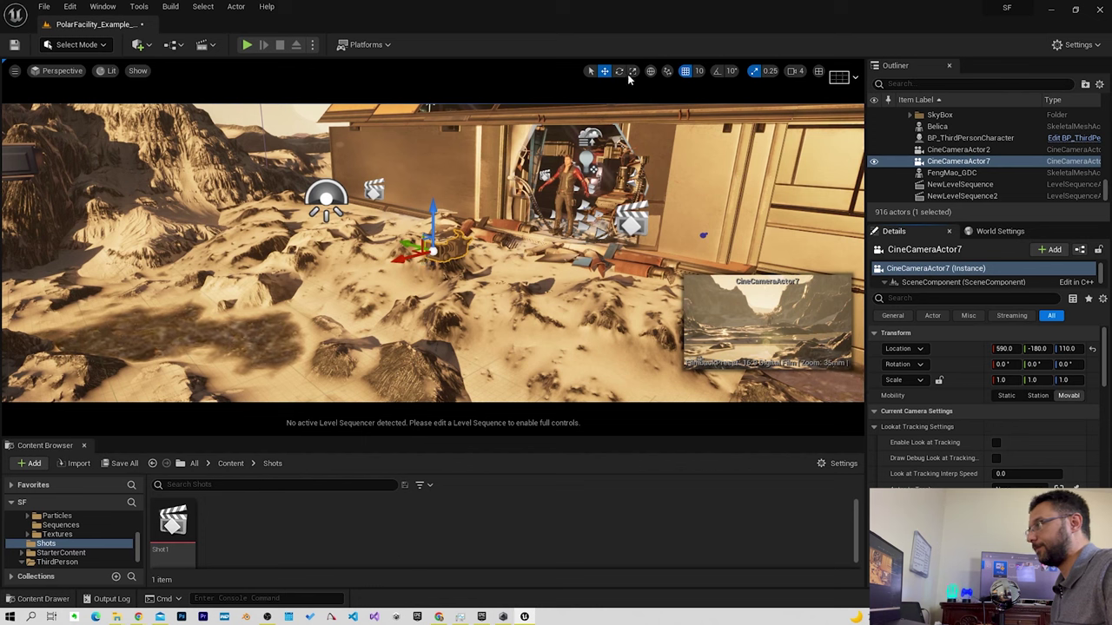
Turn CineCameraActor7 toward the facility doorway, then move it back and raise it.
{"action": "key", "text": "e"}
{"action": "mouse_move", "coordinate": [473, 254]}
{"action": "left_mouse_down"}
{"action": "mouse_move", "coordinate": [409, 256]}
{"action": "mouse_move", "coordinate": [382, 272]}
{"action": "left_mouse_up"}
{"action": "key", "text": "w"}
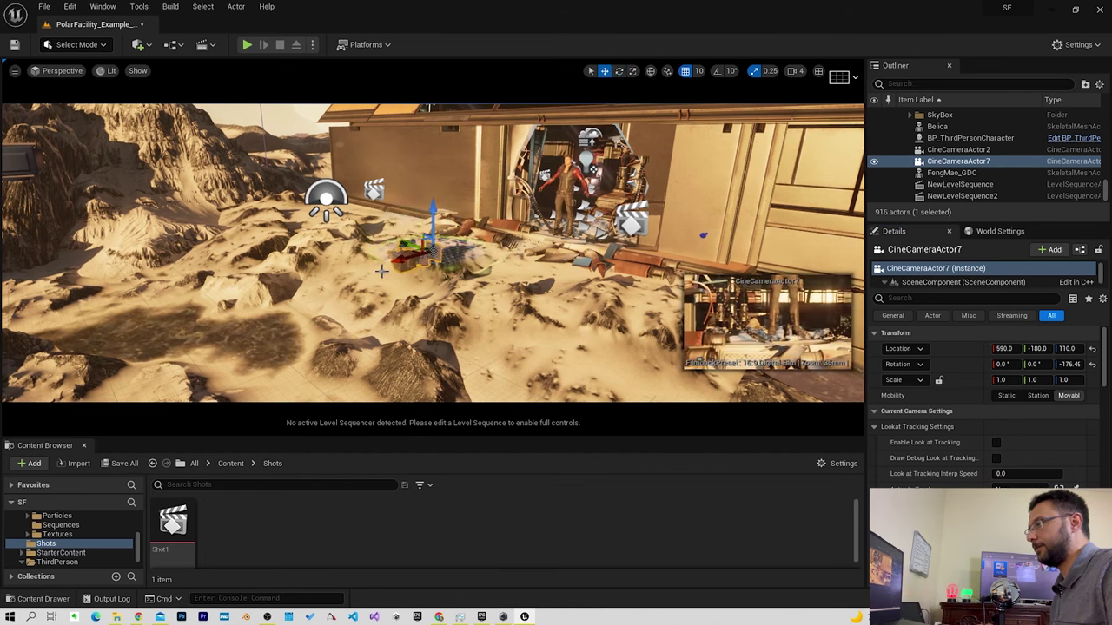
{"action": "left_click_drag", "start_coordinate": [397, 260], "coordinate": [171, 368]}
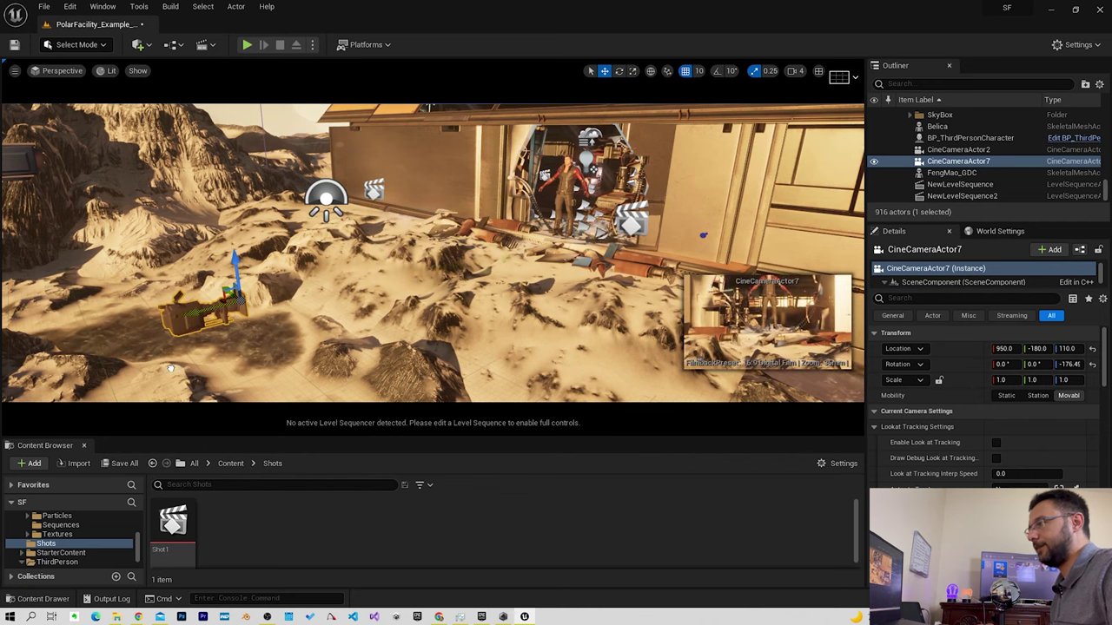
{"action": "left_click_drag", "start_coordinate": [235, 260], "coordinate": [231, 184]}
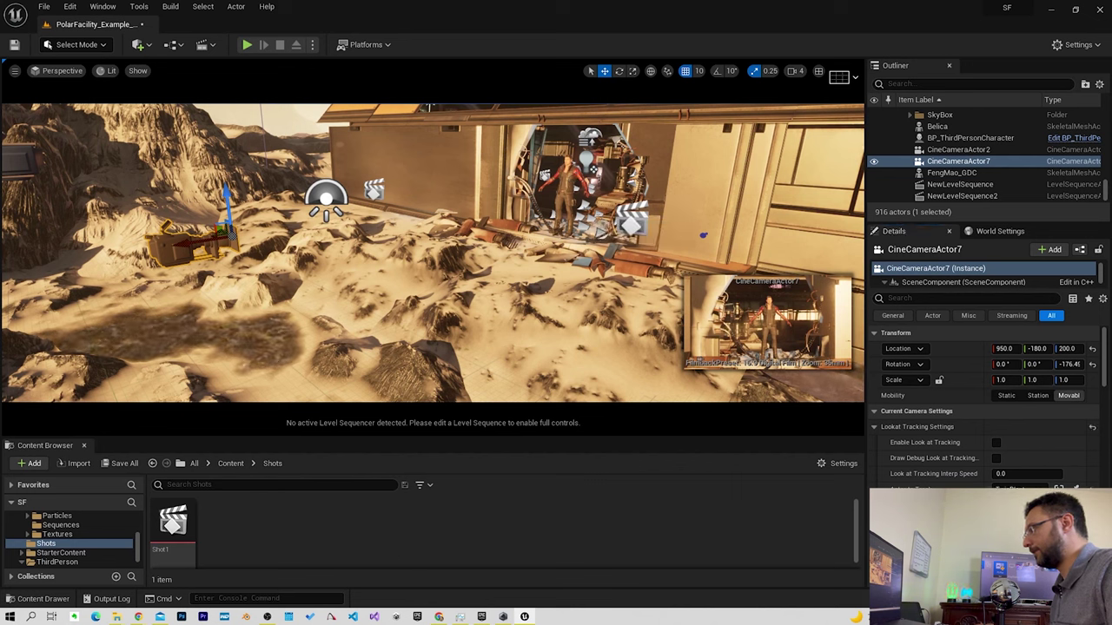
Enable Look at Tracking and fine-tune the camera's location to 1060, -310, 170.
{"action": "left_click", "coordinate": [996, 443]}
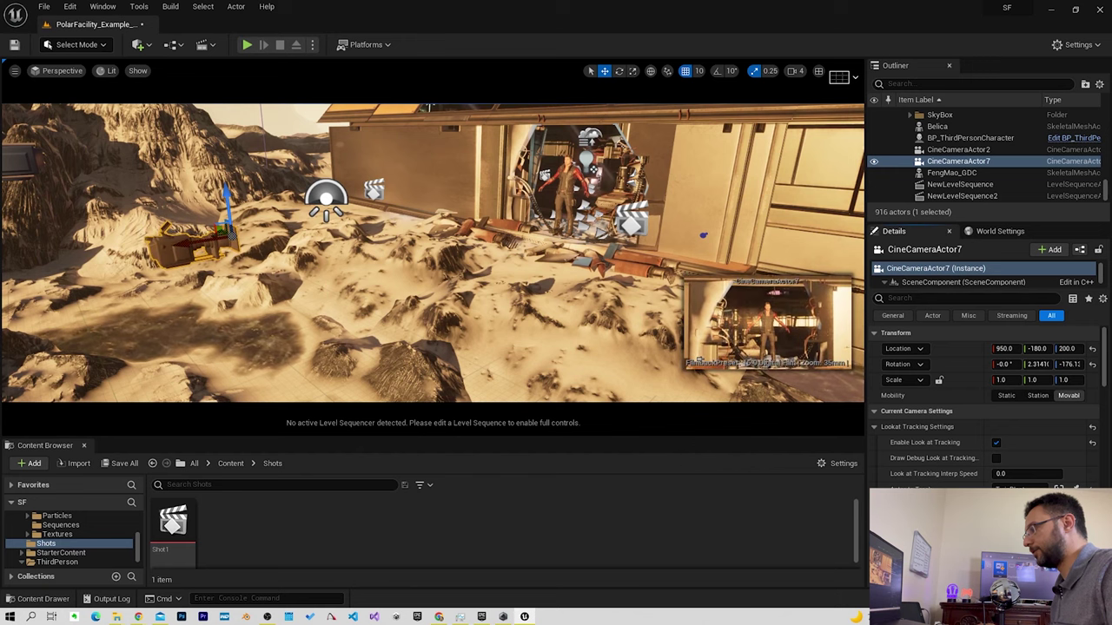
{"action": "left_click_drag", "start_coordinate": [178, 261], "coordinate": [98, 282]}
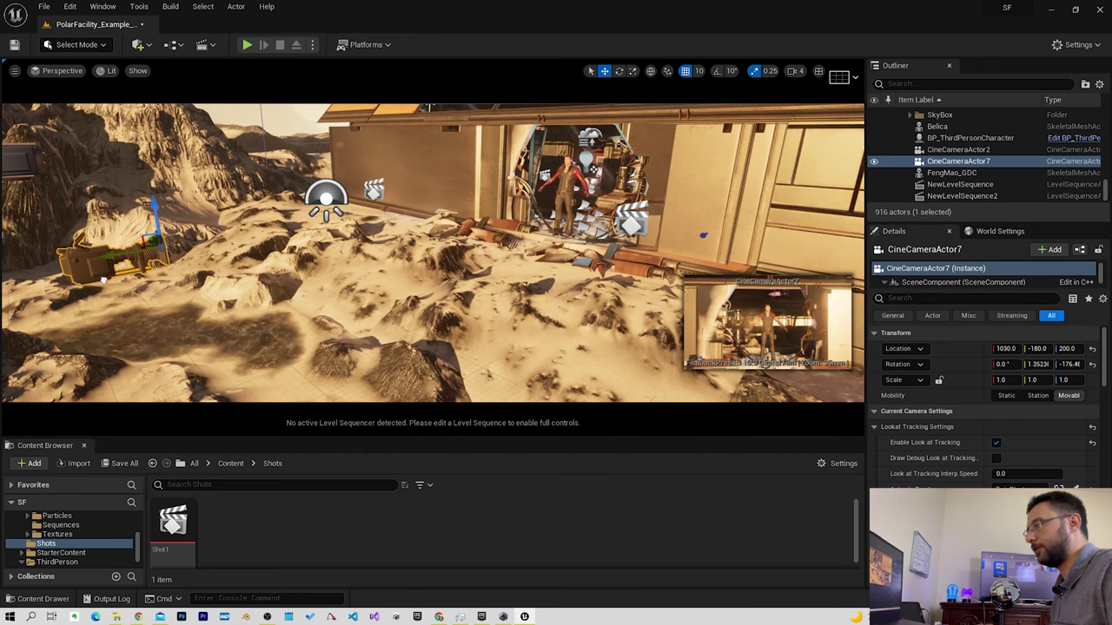
{"action": "key", "text": "e"}
{"action": "key", "text": "w"}
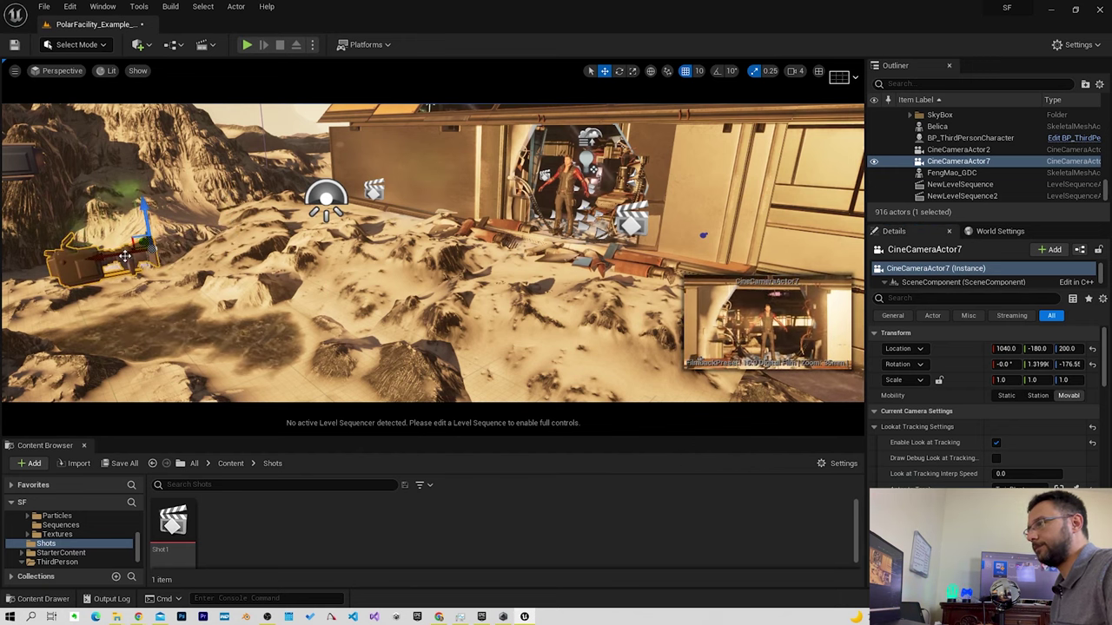
{"action": "right_click_drag", "start_coordinate": [108, 261], "coordinate": [170, 233]}
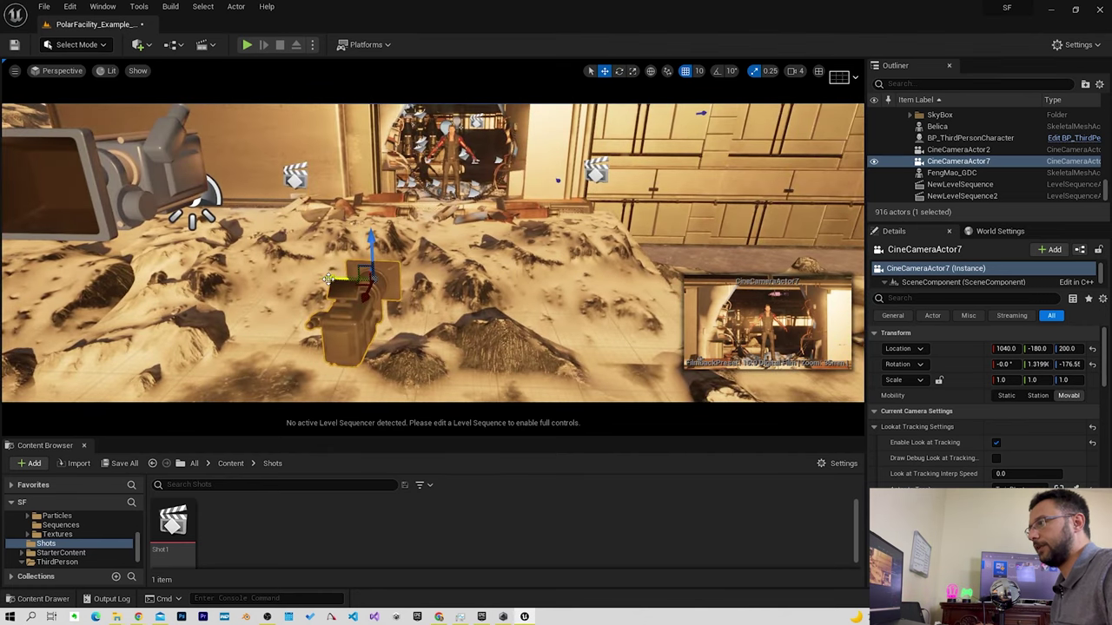
{"action": "left_click_drag", "start_coordinate": [328, 278], "coordinate": [506, 284]}
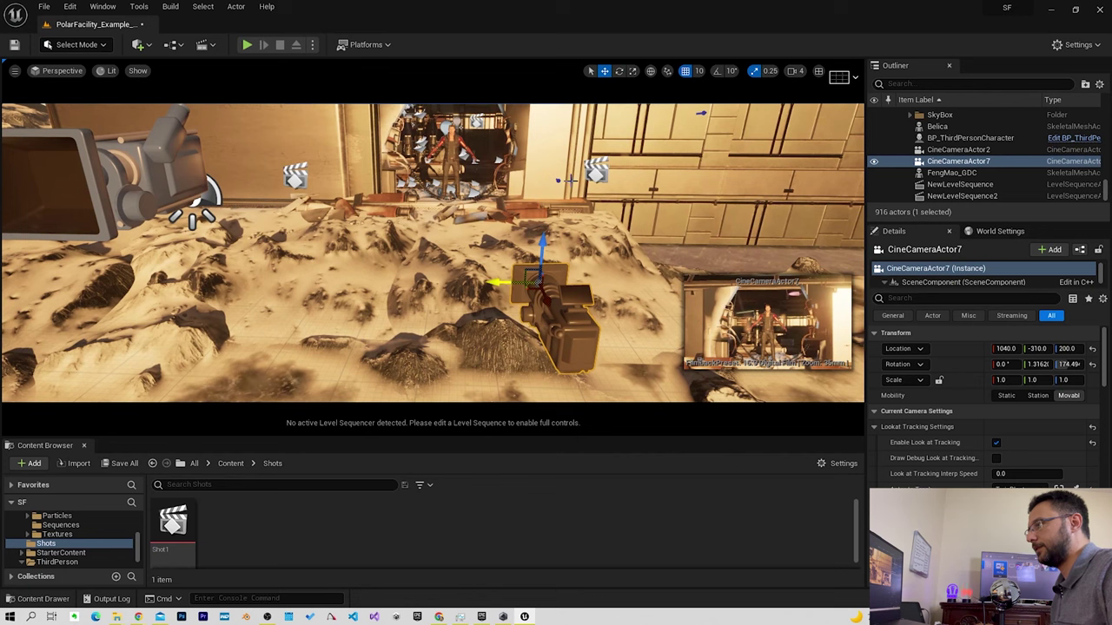
{"action": "left_click_drag", "start_coordinate": [541, 248], "coordinate": [541, 289]}
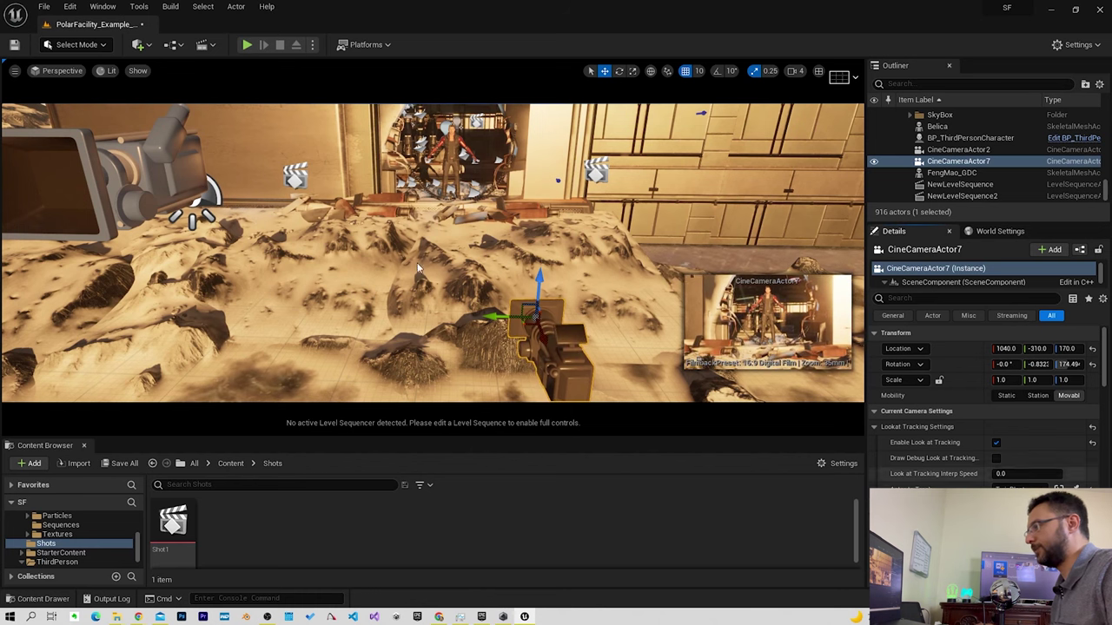
{"action": "right_click_drag", "start_coordinate": [417, 269], "coordinate": [486, 271]}
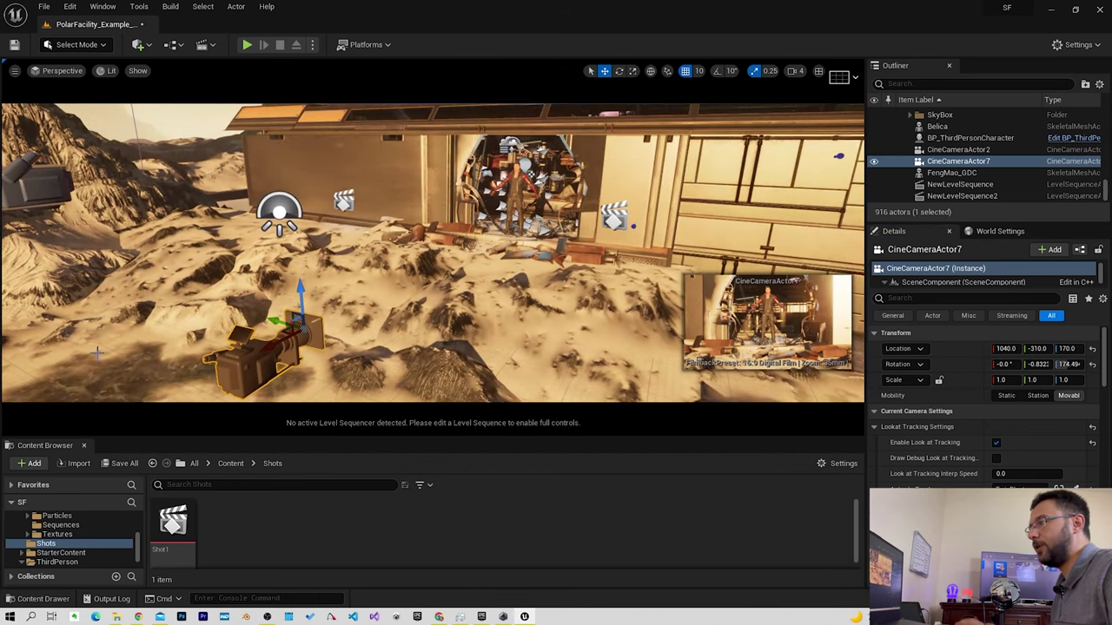
Create a new level sequence named Shot2 and save it.
{"action": "left_click", "coordinate": [166, 45]}
{"action": "mouse_move", "coordinate": [218, 102]}
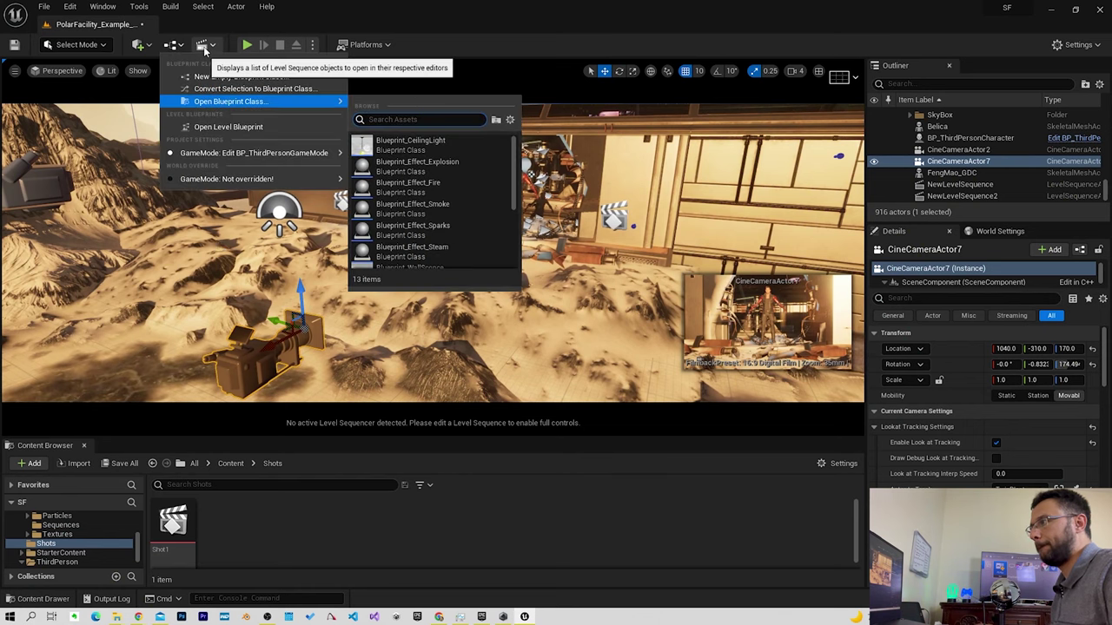
{"action": "left_click", "coordinate": [204, 49]}
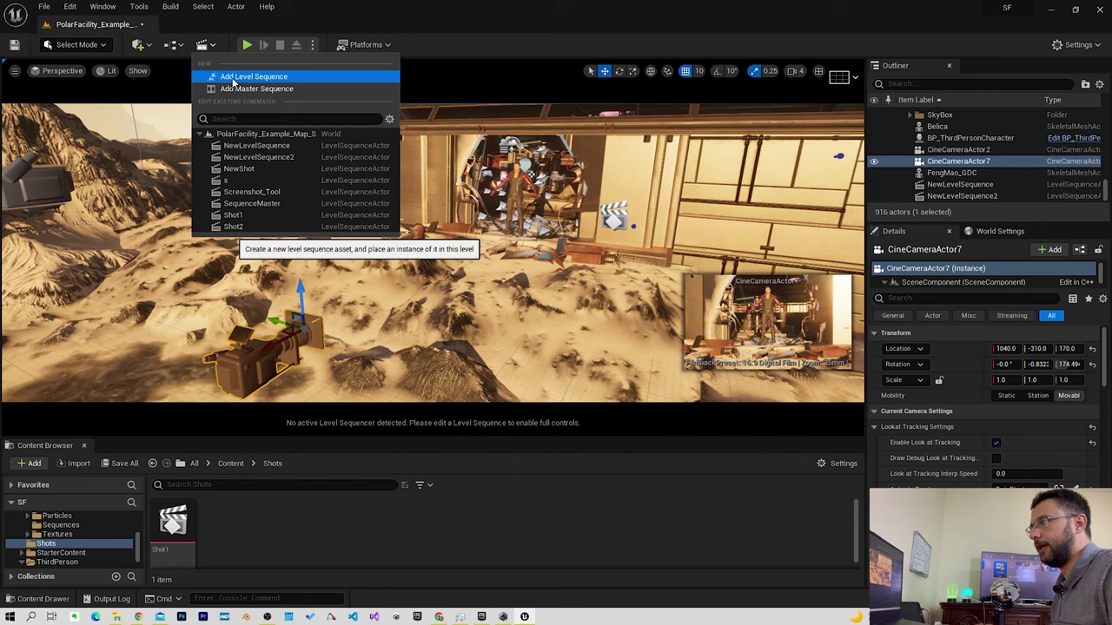
{"action": "left_click", "coordinate": [235, 80]}
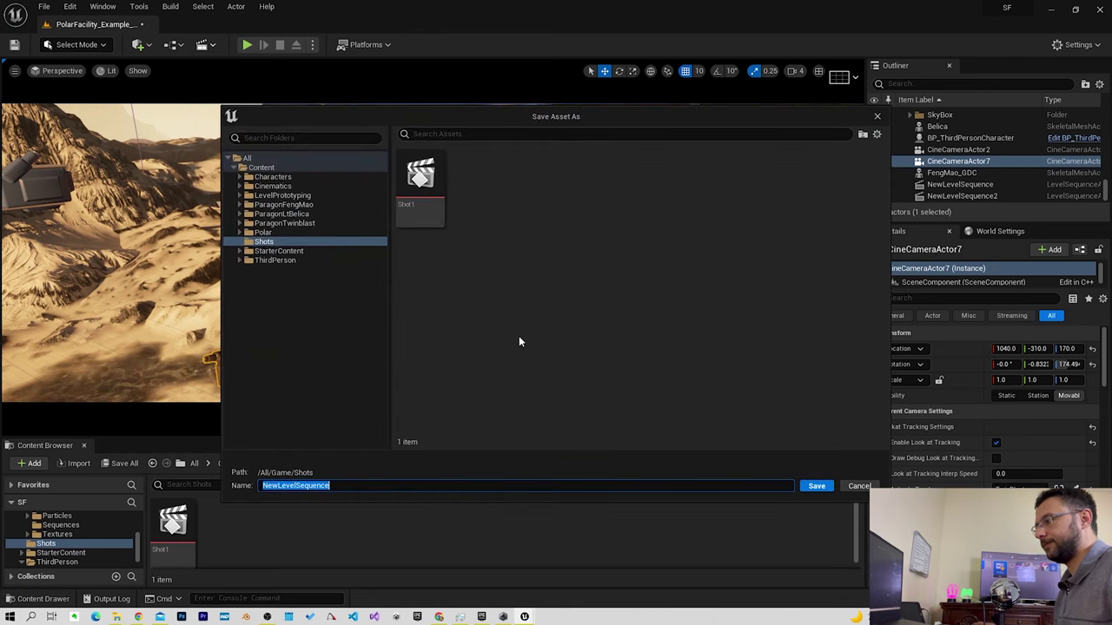
{"action": "type", "text": "Shot2"}
{"action": "key", "text": "Return"}
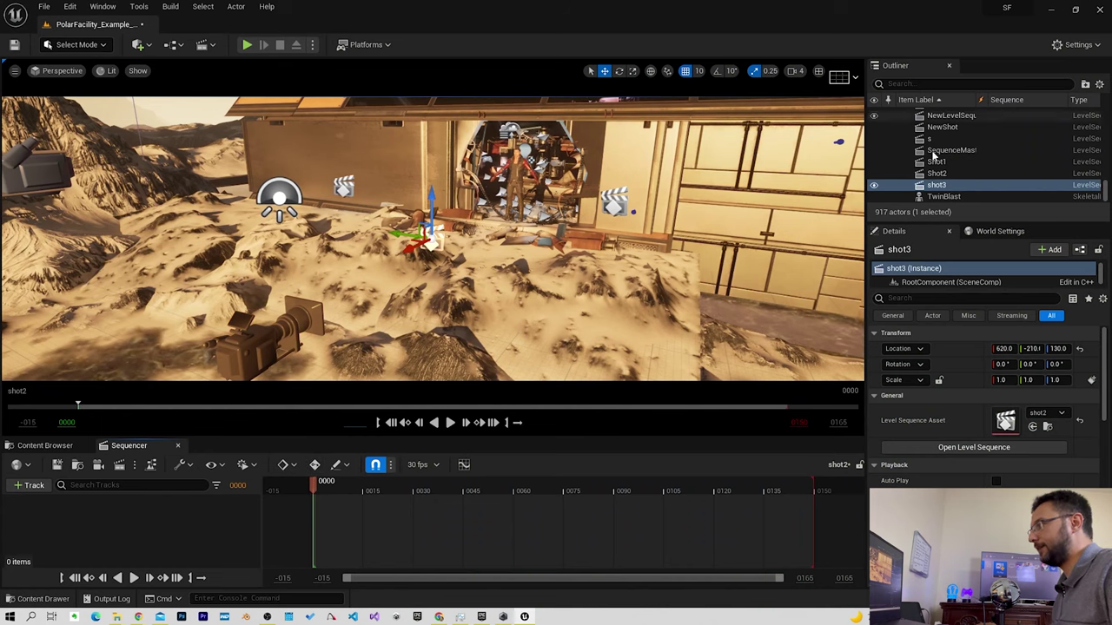
Add CineCameraActor7 to the Sequencer with a Camera Cuts track and collapse its subtracks.
{"action": "left_click", "coordinate": [282, 334]}
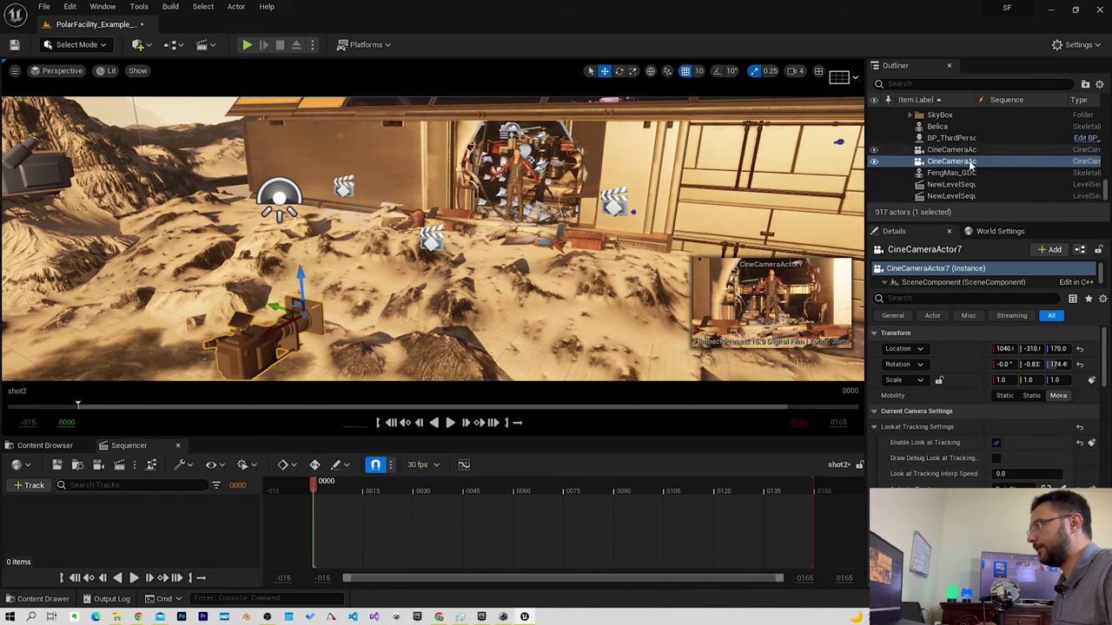
{"action": "left_click_drag", "start_coordinate": [118, 524], "coordinate": [122, 525]}
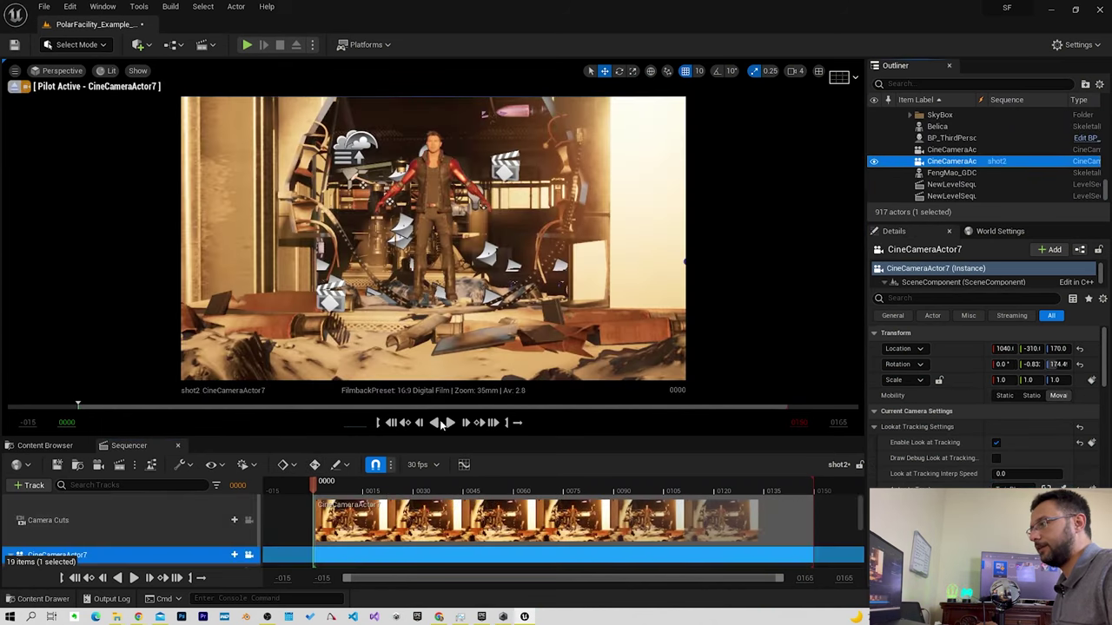
{"action": "left_click_drag", "start_coordinate": [442, 439], "coordinate": [442, 345]}
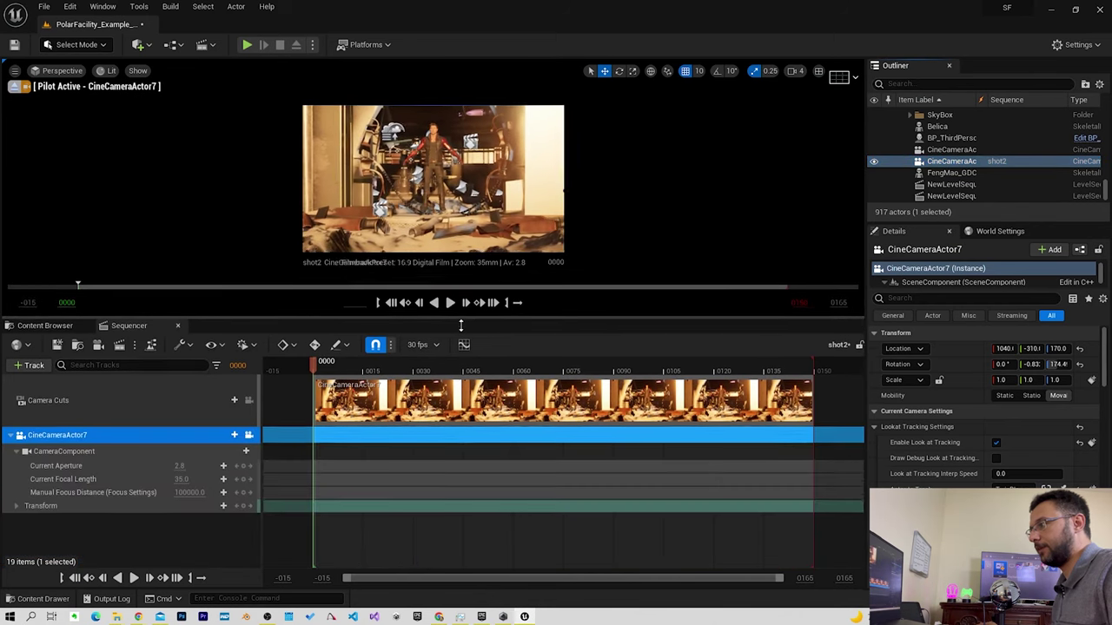
{"action": "left_click", "coordinate": [11, 462]}
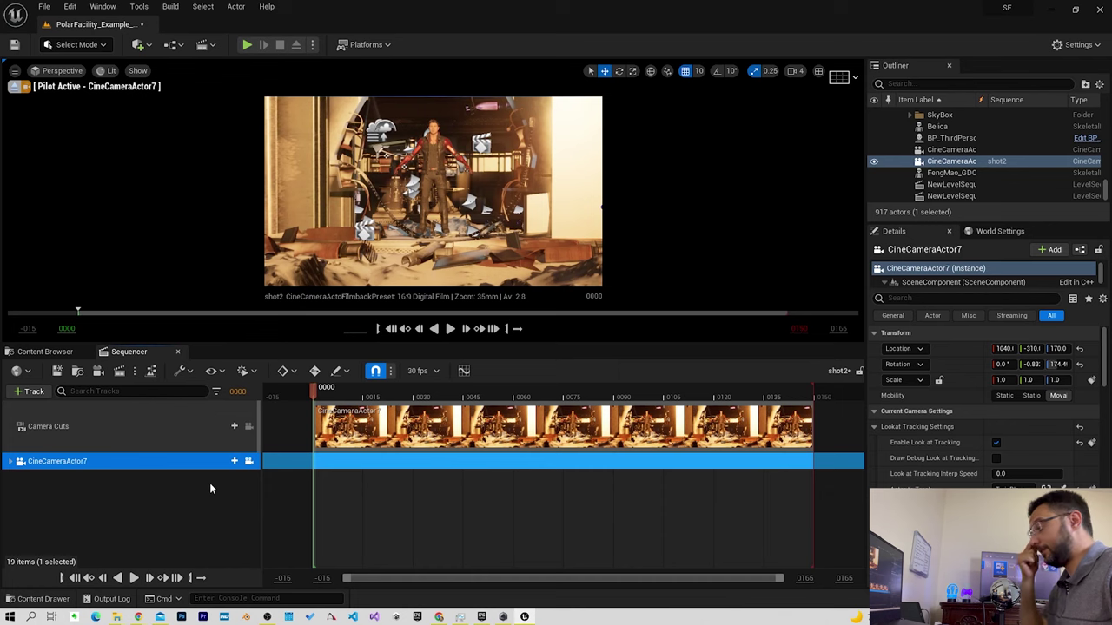
{"action": "left_click", "coordinate": [47, 478]}
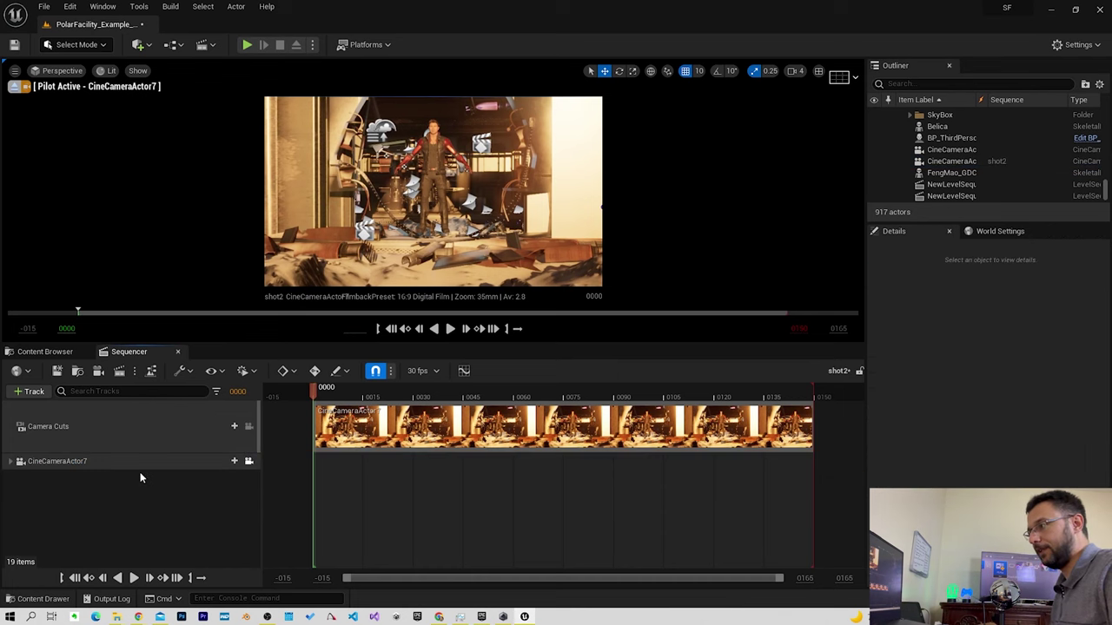
Add TwinBlast from the Outliner to the shot2 Sequencer, then exit the camera's pilot view.
{"action": "left_click", "coordinate": [439, 157]}
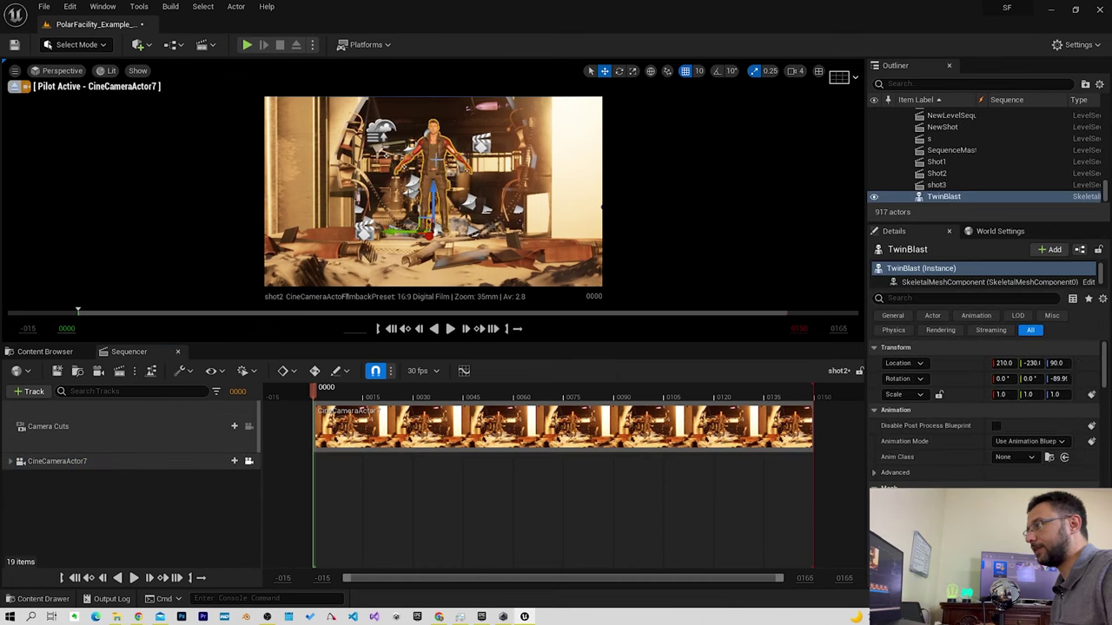
{"action": "left_click_drag", "start_coordinate": [944, 197], "coordinate": [130, 521]}
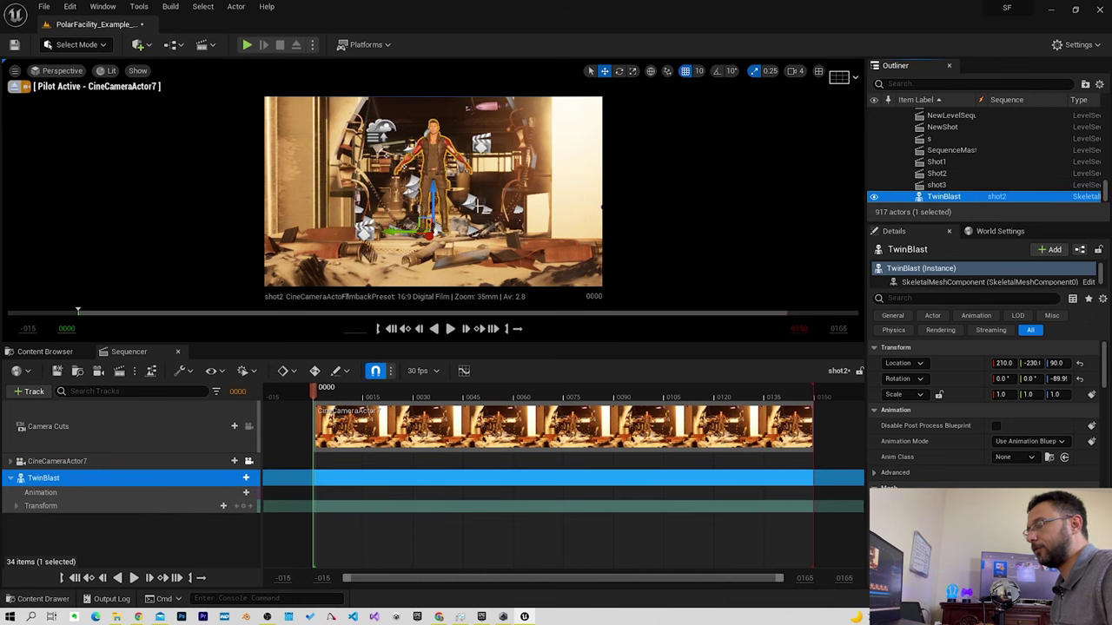
{"action": "left_click", "coordinate": [49, 84]}
{"action": "right_click_drag", "start_coordinate": [435, 191], "coordinate": [365, 191]}
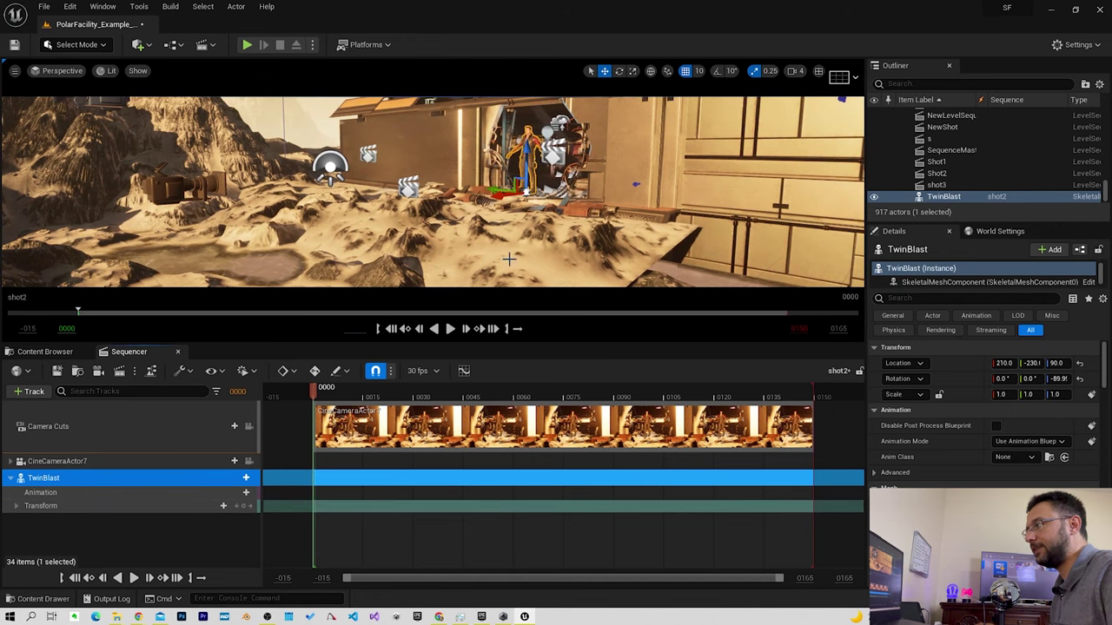
Key TwinBlast's Transform at -90, -230, 90 on frame 0 and 590, -230, 40 on frame 60.
{"action": "left_click_drag", "start_coordinate": [502, 198], "coordinate": [551, 188]}
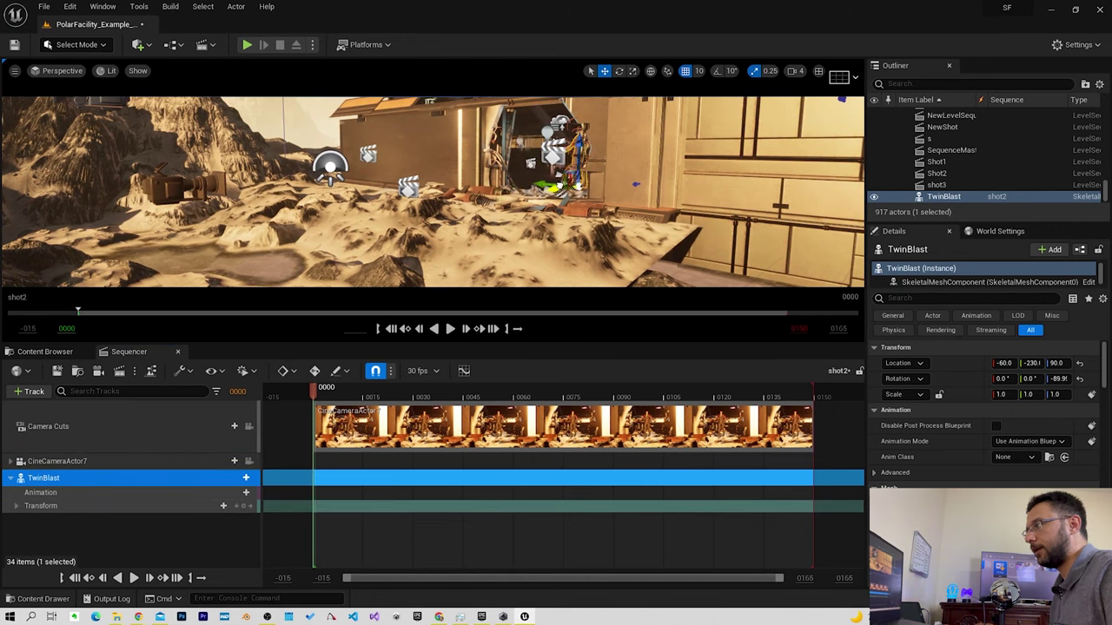
{"action": "left_click", "coordinate": [248, 507]}
{"action": "left_click_drag", "start_coordinate": [316, 392], "coordinate": [524, 396]}
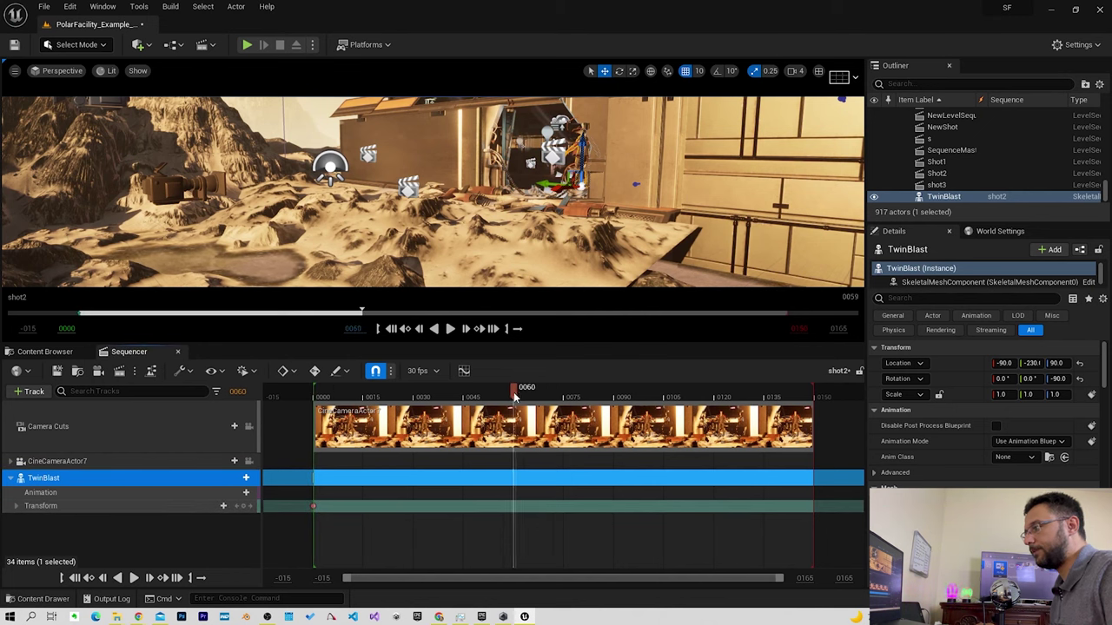
{"action": "left_click_drag", "start_coordinate": [554, 192], "coordinate": [385, 209]}
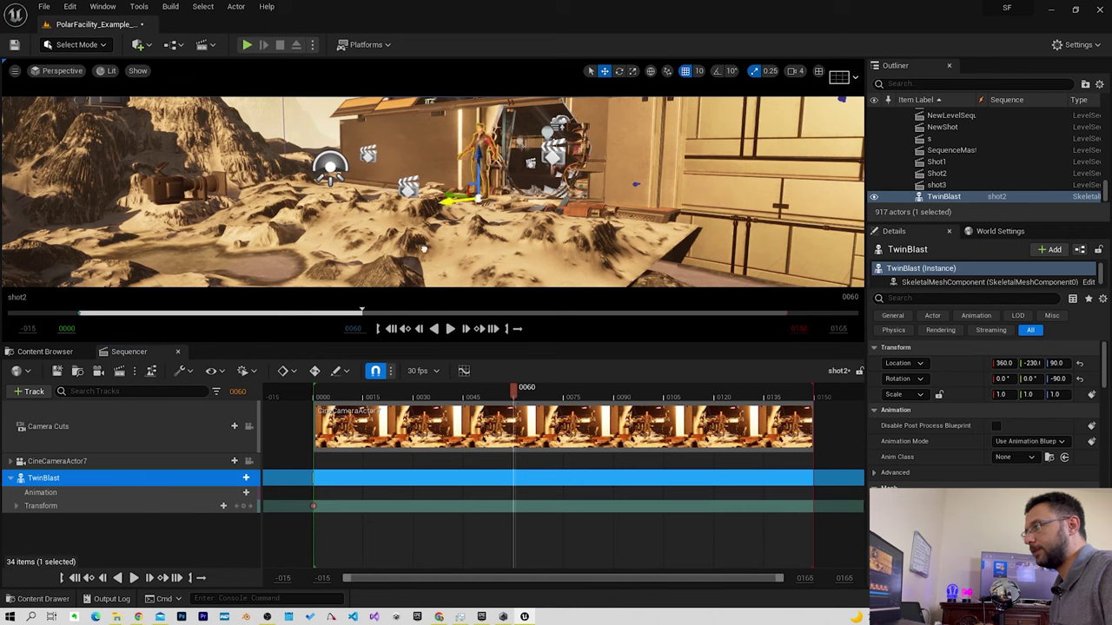
{"action": "left_click_drag", "start_coordinate": [385, 182], "coordinate": [387, 198]}
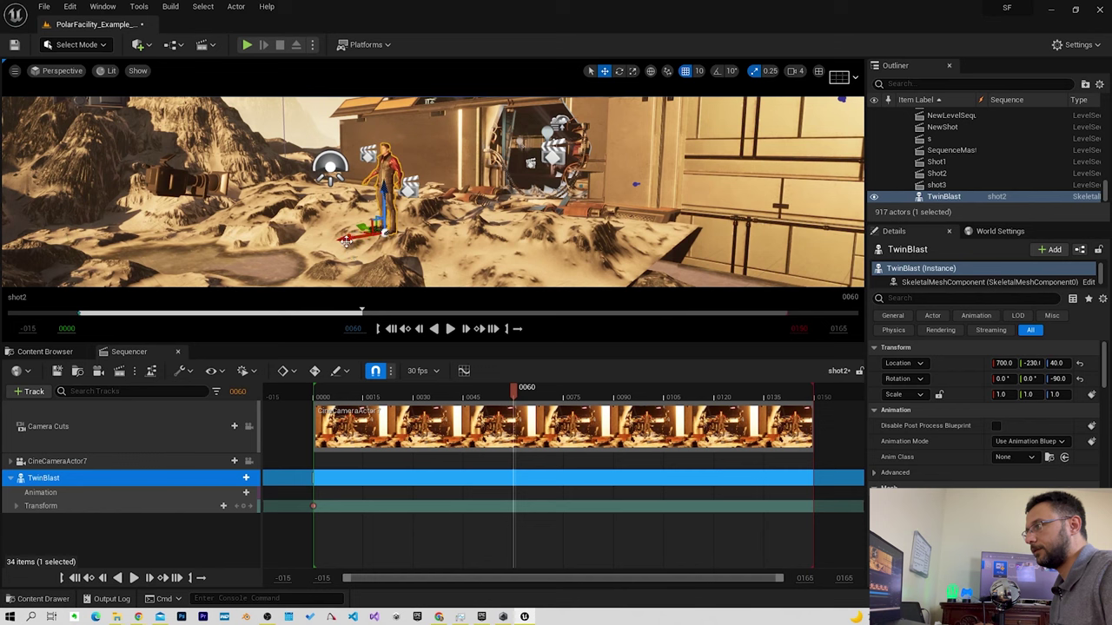
{"action": "left_click_drag", "start_coordinate": [347, 241], "coordinate": [408, 224]}
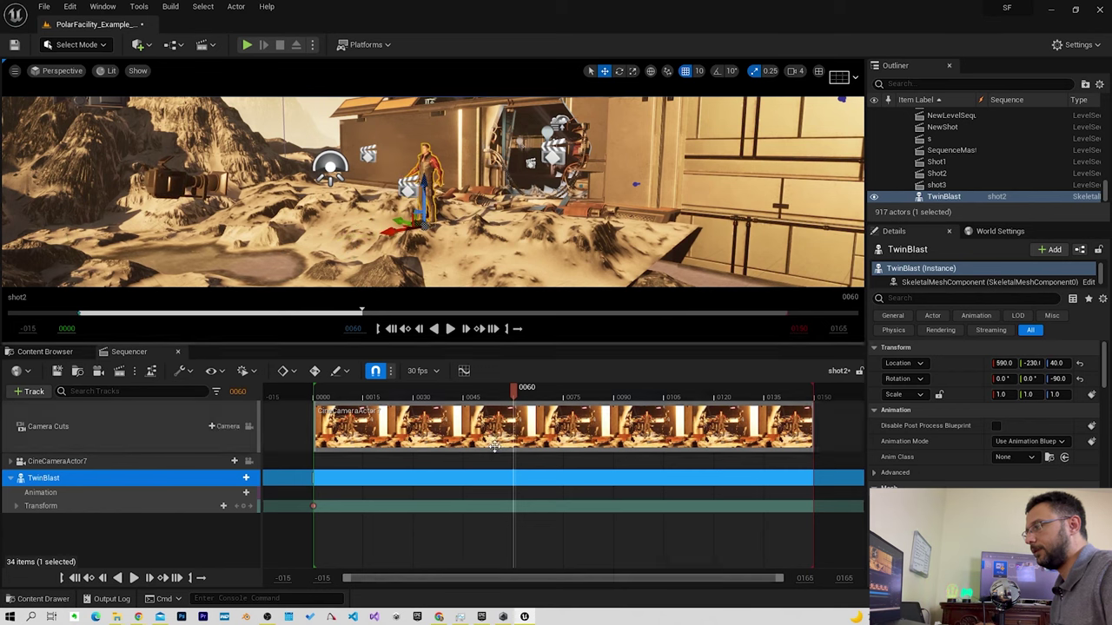
{"action": "left_click", "coordinate": [240, 506]}
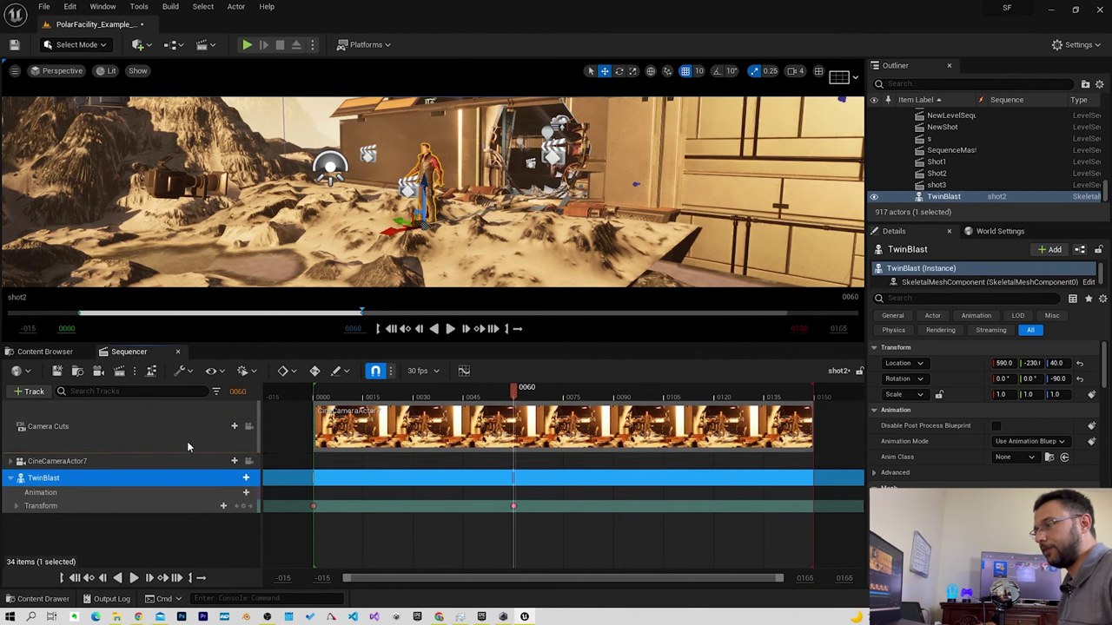
{"action": "left_click_drag", "start_coordinate": [407, 401], "coordinate": [313, 397]}
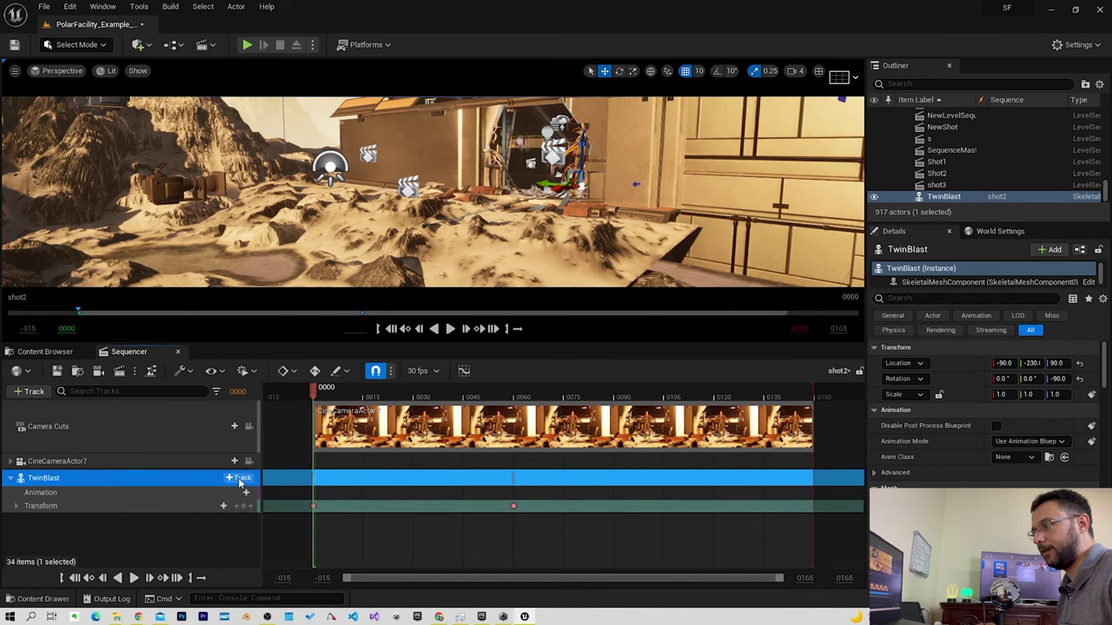
Add a Walk_Fwd animation to TwinBlast, trim it to end at frame 60, and play the shot.
{"action": "left_click", "coordinate": [241, 479]}
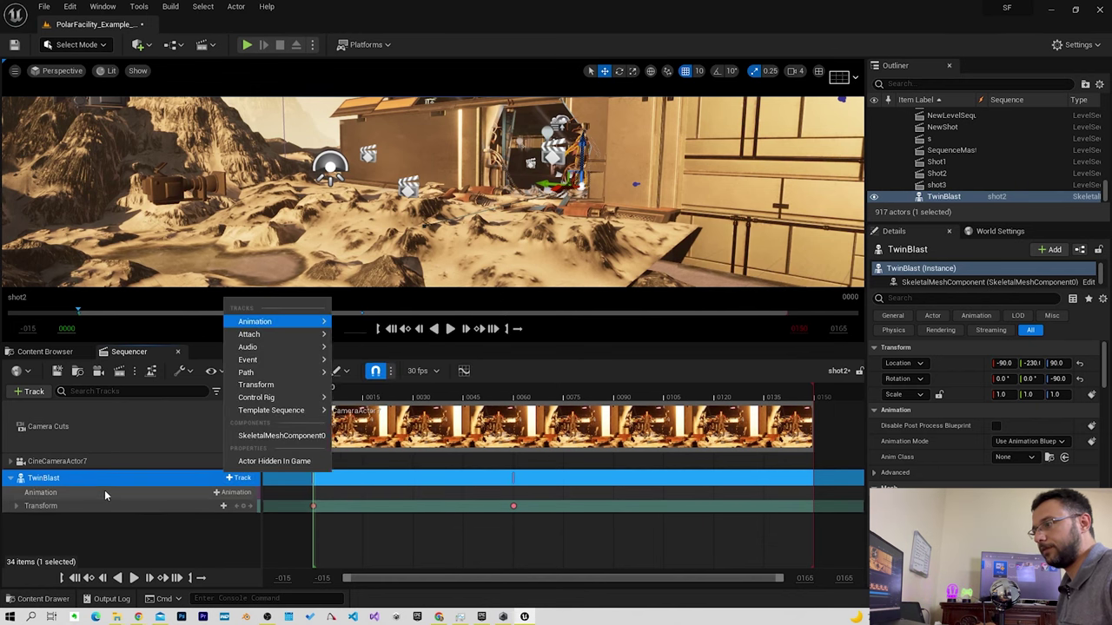
{"action": "left_click", "coordinate": [105, 493]}
{"action": "left_click", "coordinate": [224, 493]}
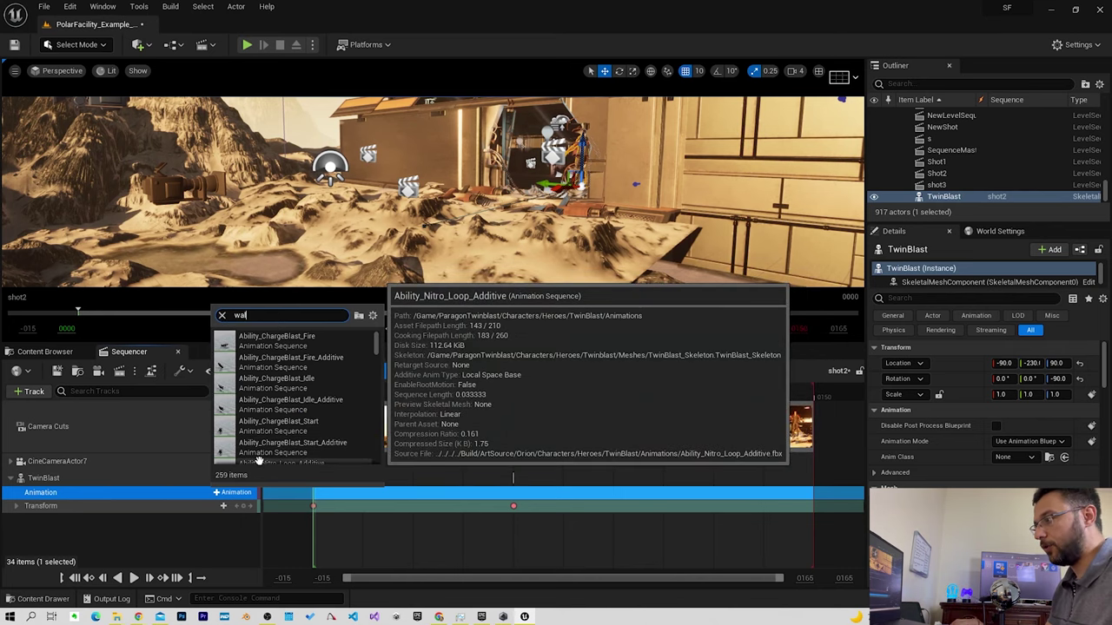
{"action": "left_click", "coordinate": [280, 442]}
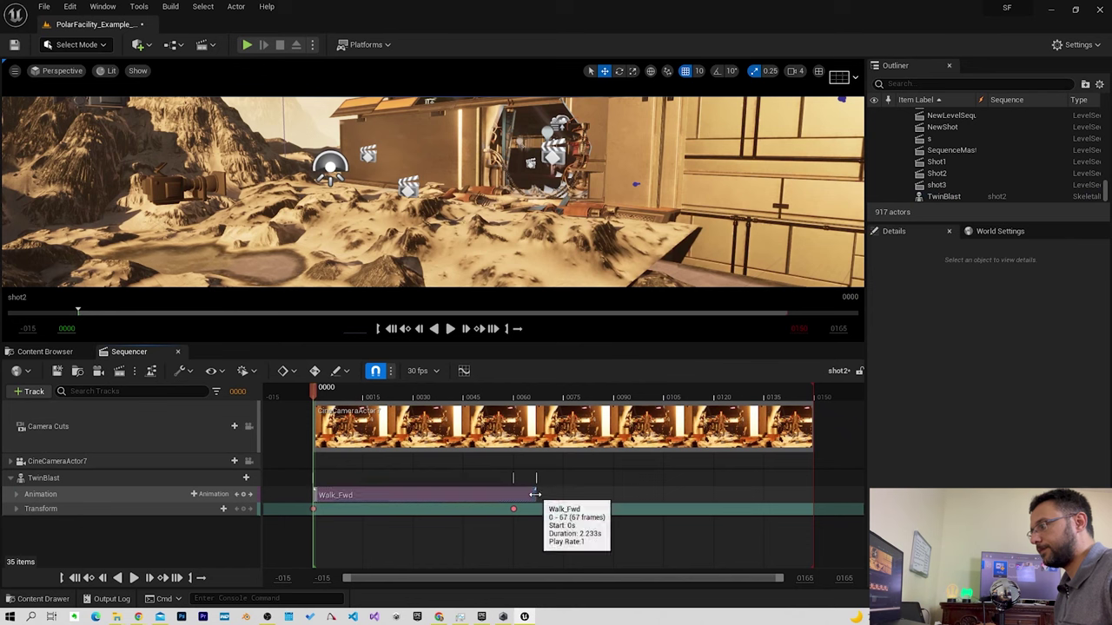
{"action": "left_click_drag", "start_coordinate": [536, 494], "coordinate": [514, 494]}
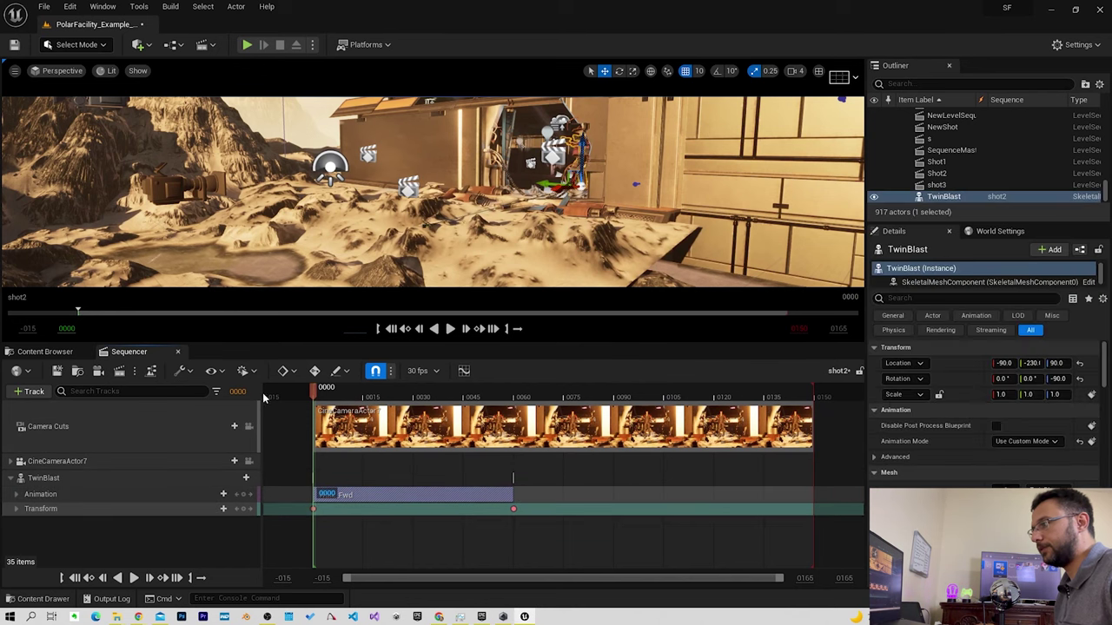
{"action": "left_click", "coordinate": [134, 578]}
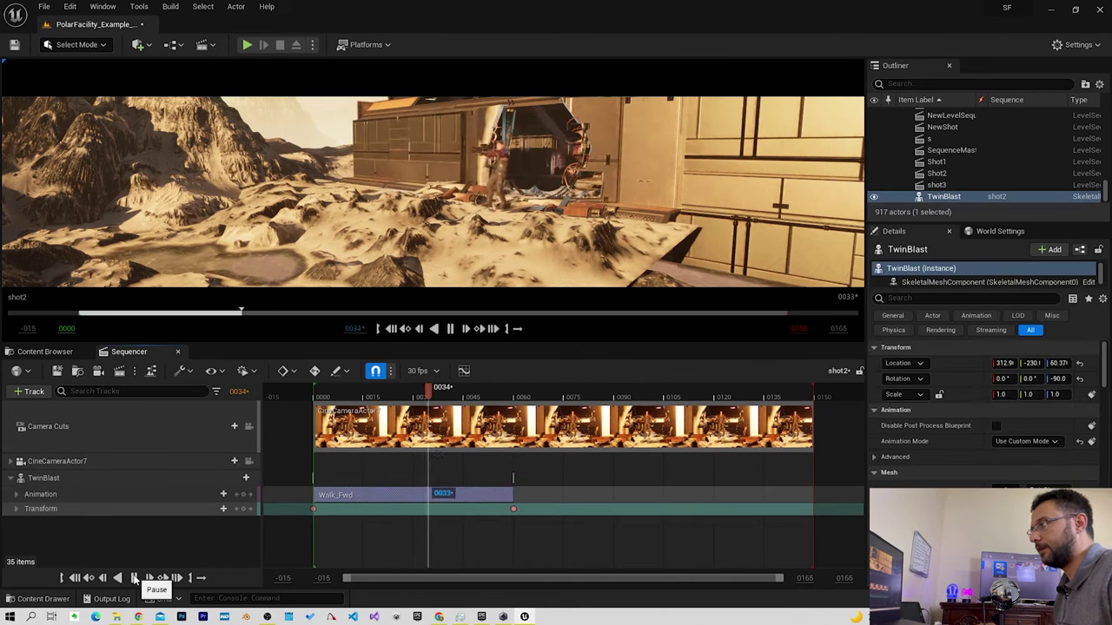
Pause playback, set the playhead to frame 60, and bring up the animation list.
{"action": "left_click", "coordinate": [133, 579]}
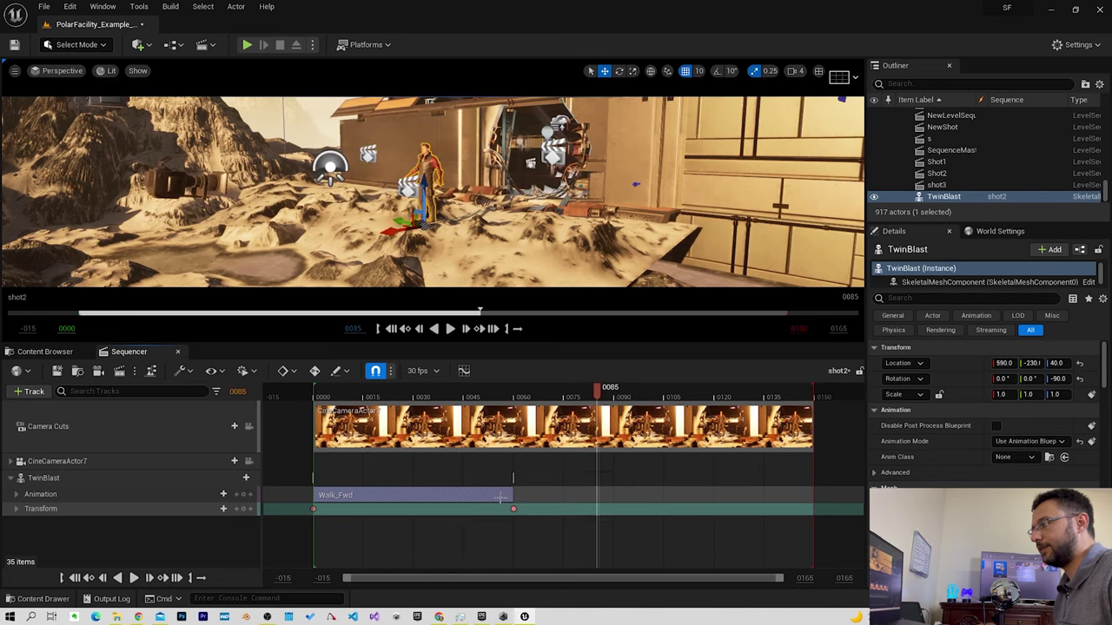
{"action": "left_click", "coordinate": [513, 399]}
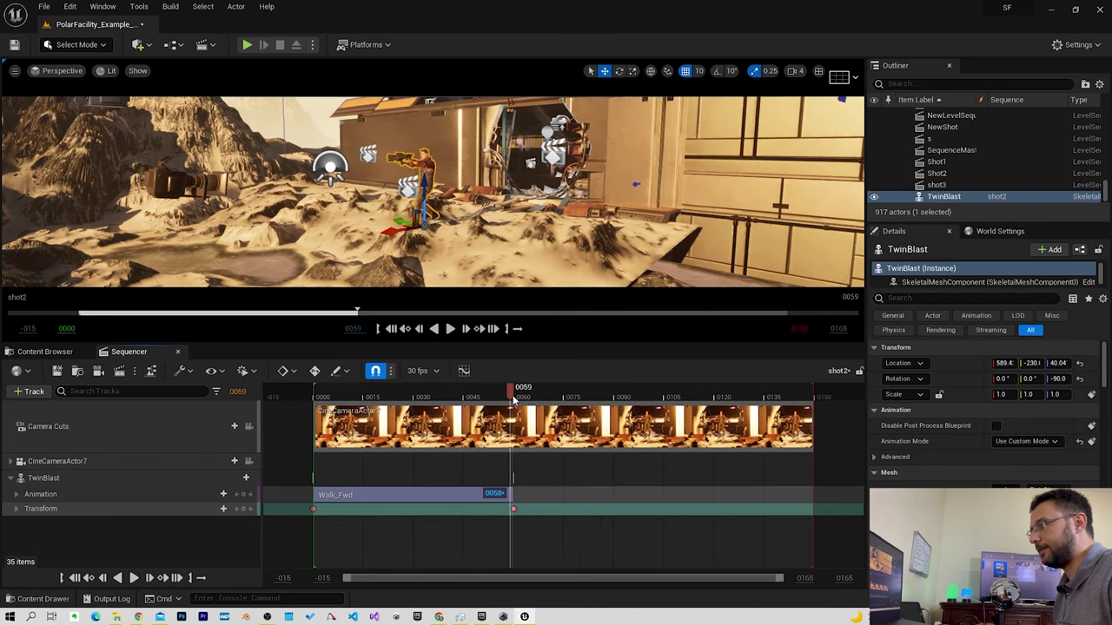
{"action": "left_click", "coordinate": [520, 398]}
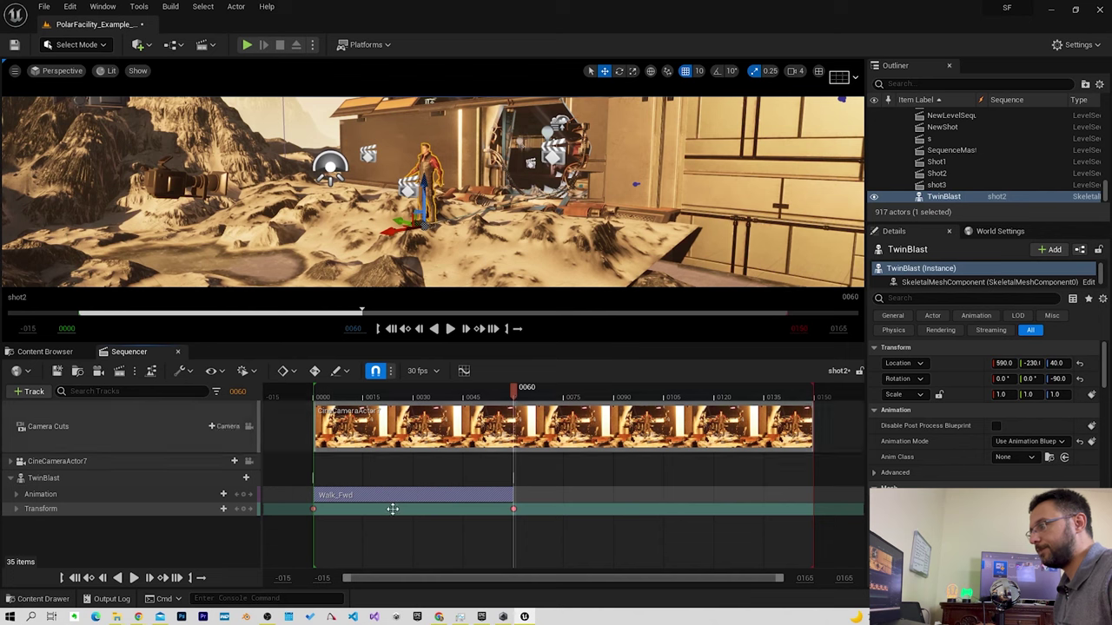
{"action": "left_click", "coordinate": [213, 495]}
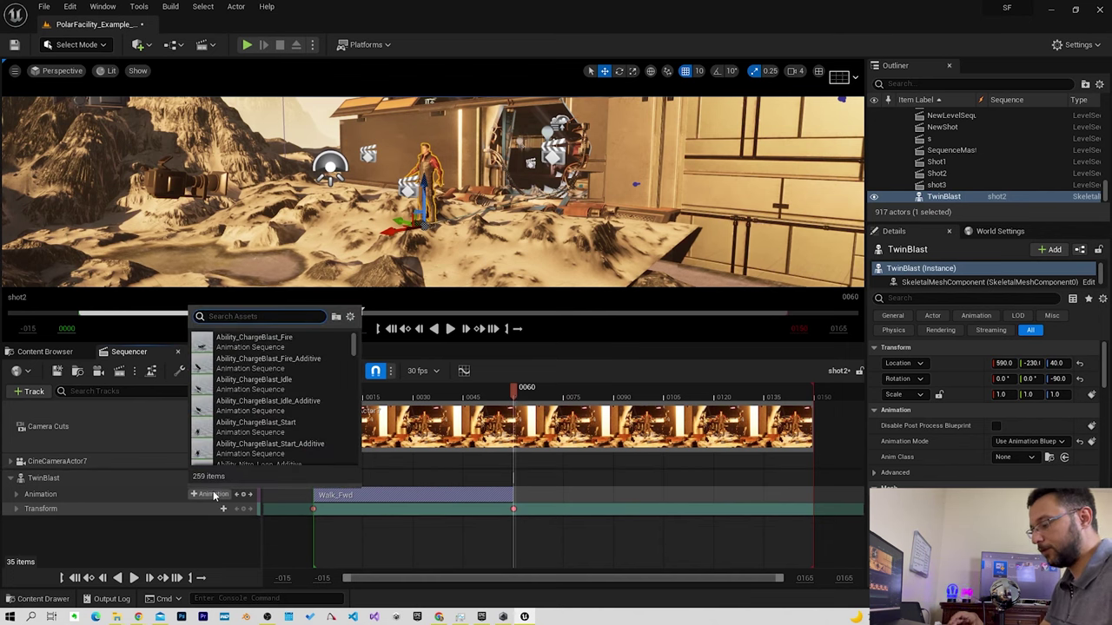
Add the Idle animation at frame 60, preview the shot from the start, then show the Content Browser.
{"action": "type", "text": "idle"}
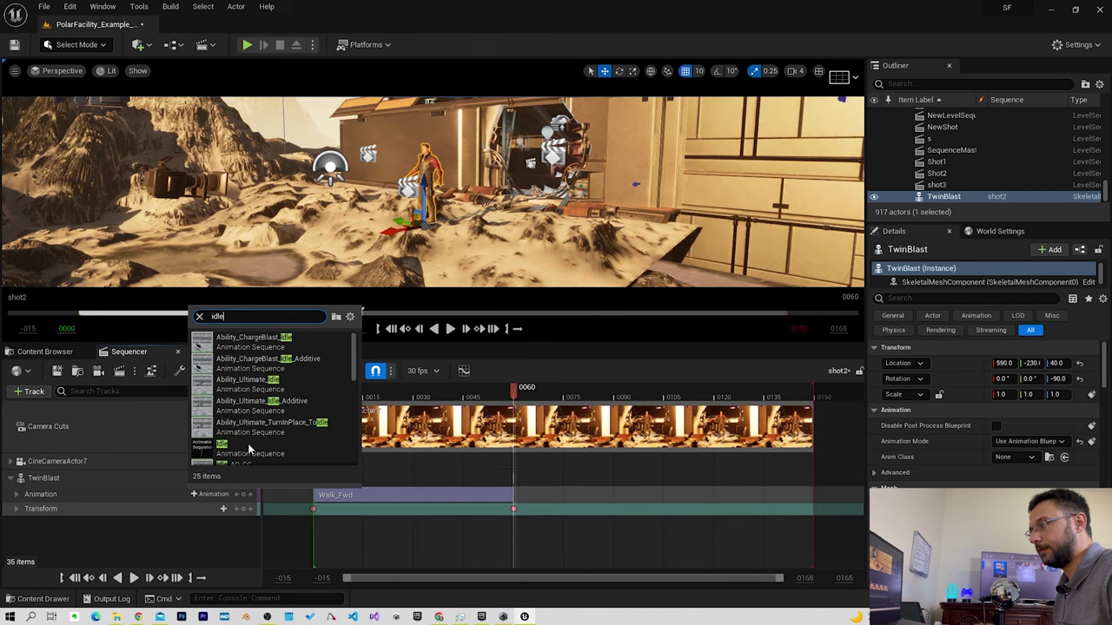
{"action": "left_click", "coordinate": [233, 447]}
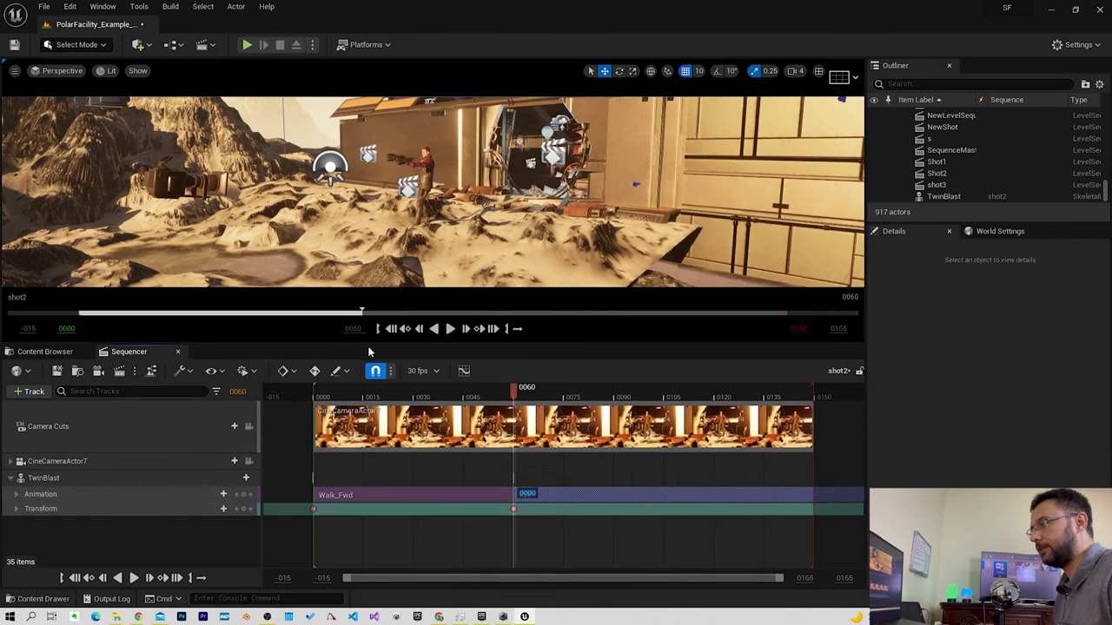
{"action": "left_click", "coordinate": [75, 578]}
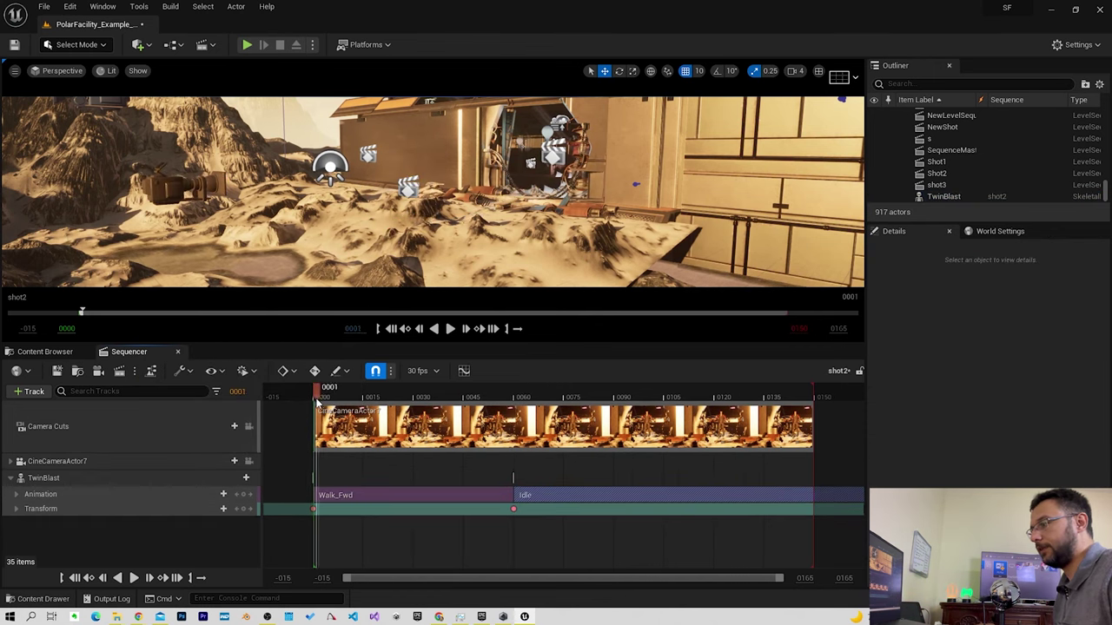
{"action": "left_click", "coordinate": [132, 577]}
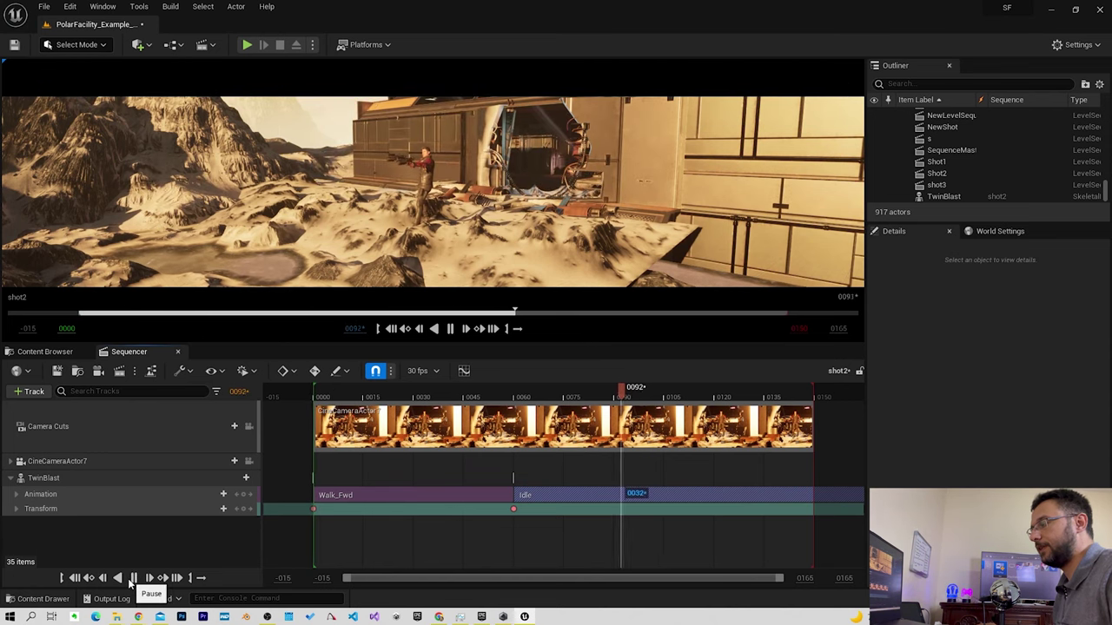
{"action": "left_click", "coordinate": [131, 580]}
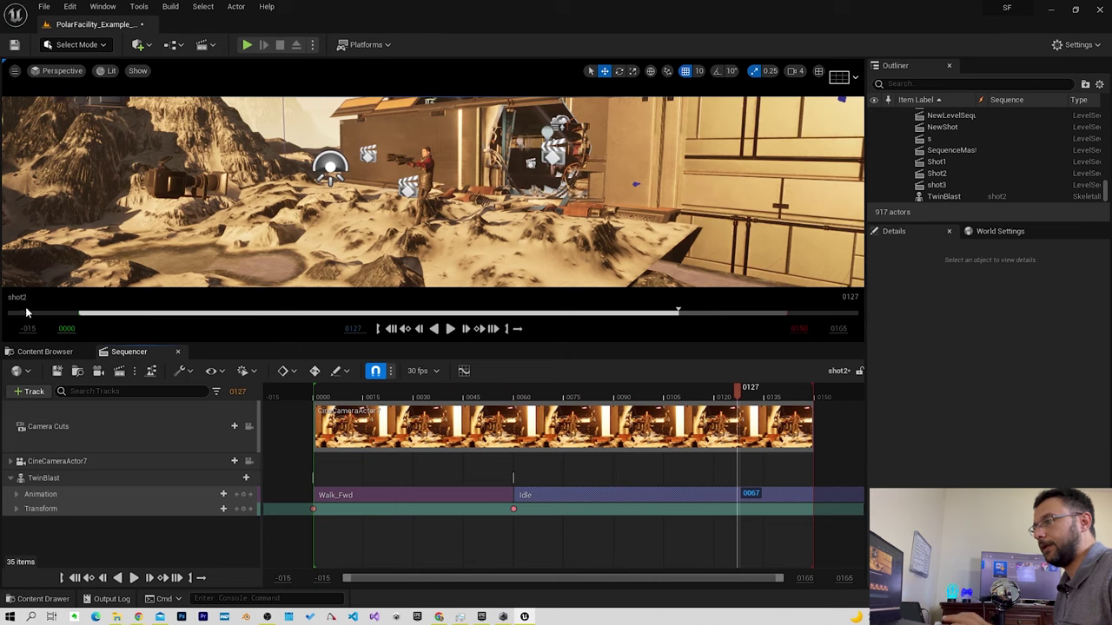
{"action": "left_click", "coordinate": [48, 351]}
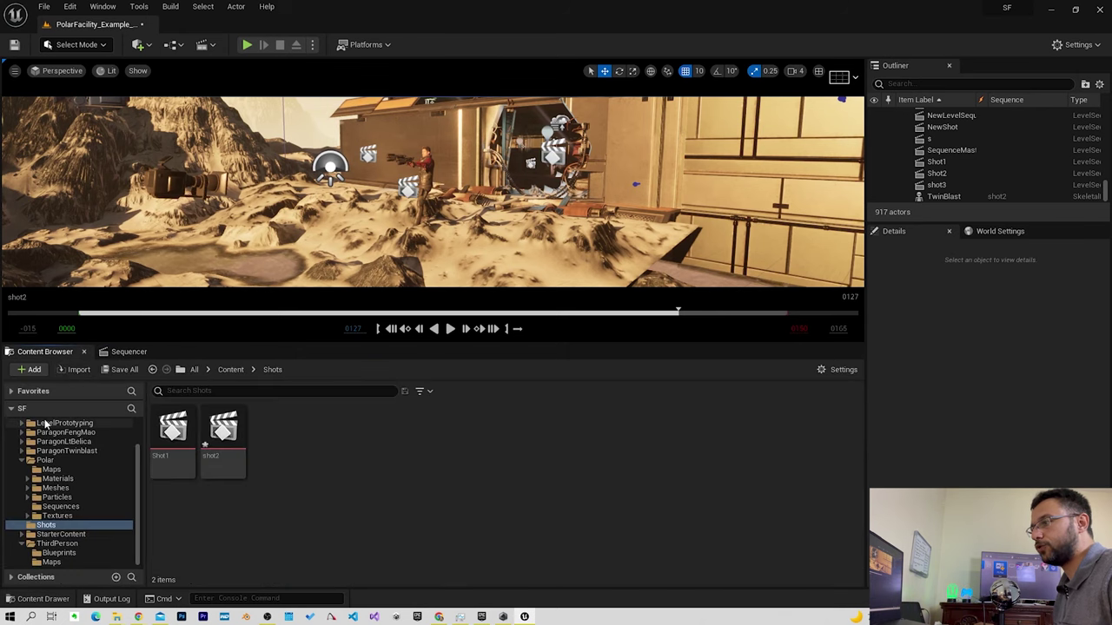
Add an Audio track holding the wind_woosh_loop sound, starting at frame 0.
{"action": "left_click", "coordinate": [122, 352]}
{"action": "left_click", "coordinate": [29, 393]}
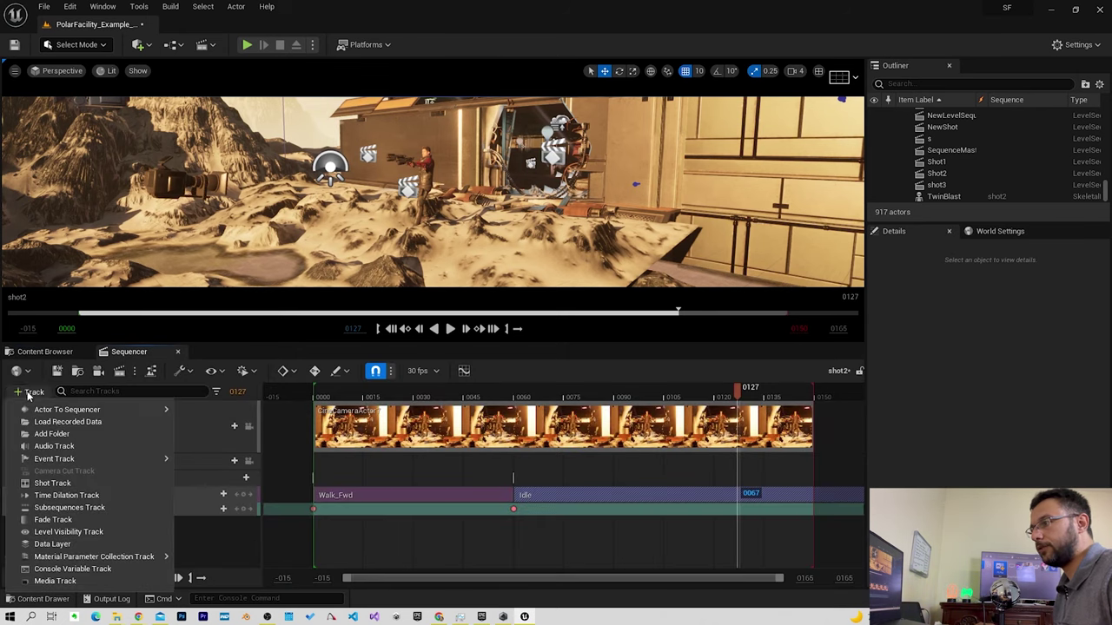
{"action": "left_click", "coordinate": [61, 447]}
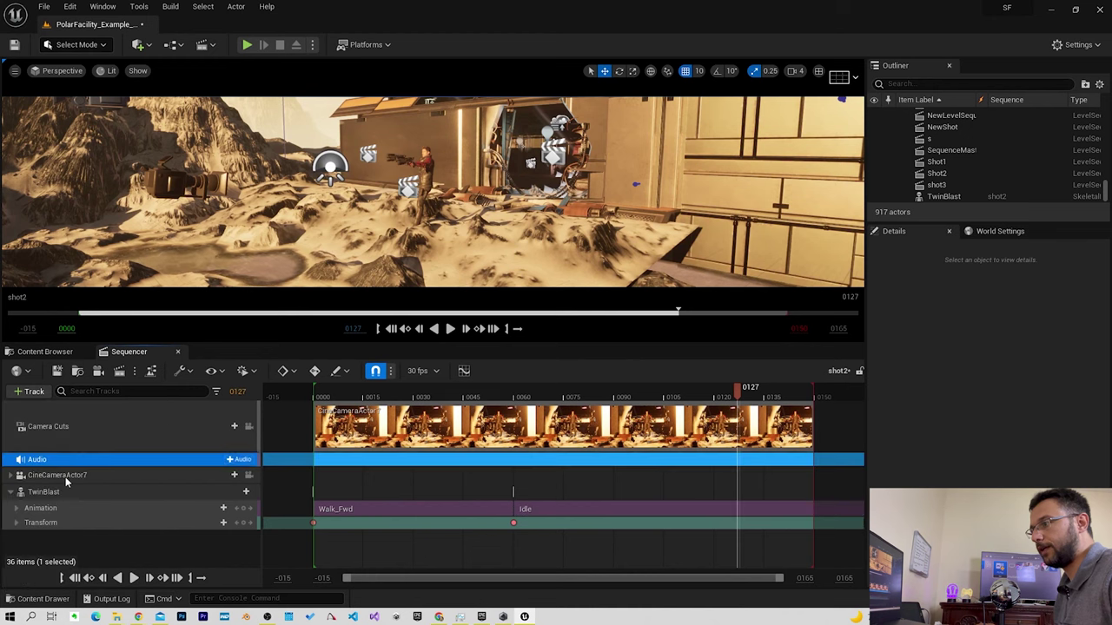
{"action": "left_click", "coordinate": [231, 460]}
{"action": "type", "text": "wind"}
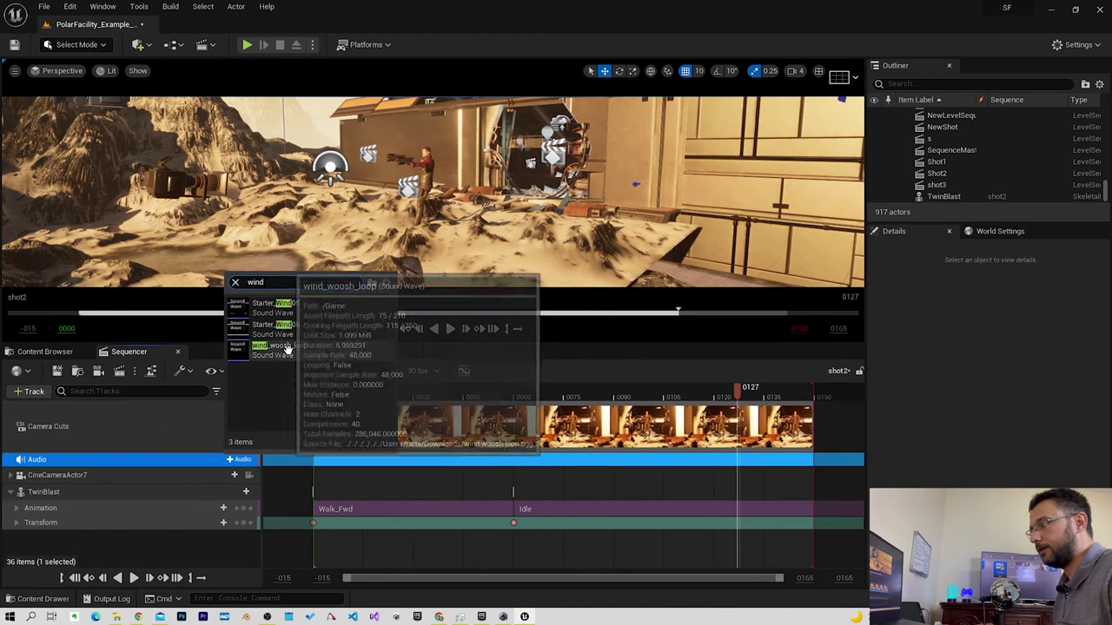
{"action": "left_click", "coordinate": [288, 349]}
{"action": "left_click_drag", "start_coordinate": [725, 460], "coordinate": [301, 465]}
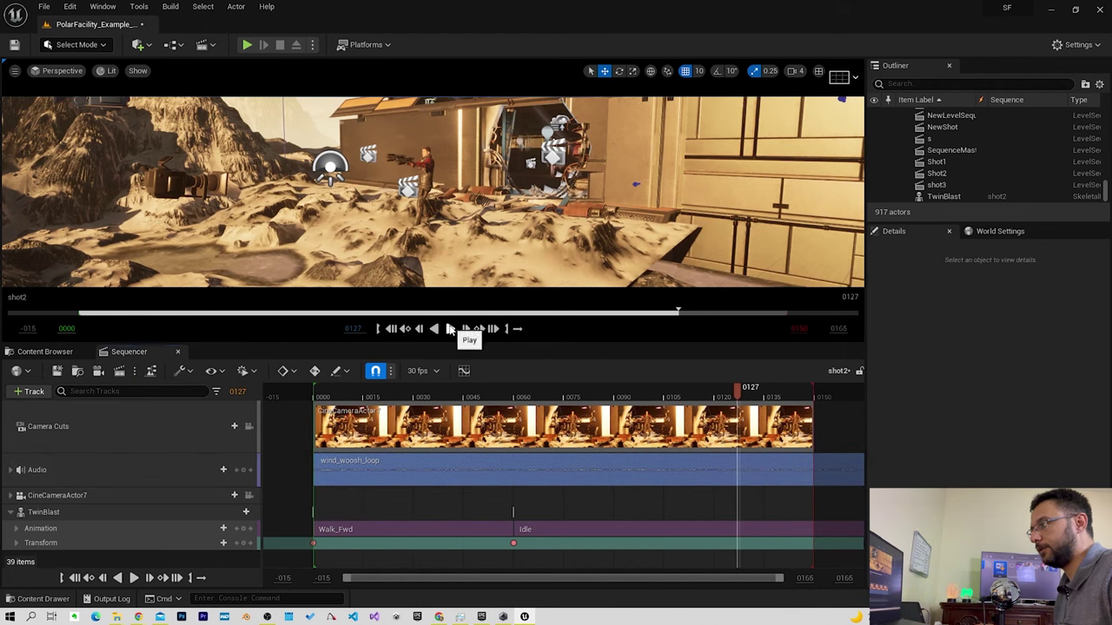
Preview the shot with the wind sound, then select TwinBlast in the sequence.
{"action": "left_click", "coordinate": [450, 329]}
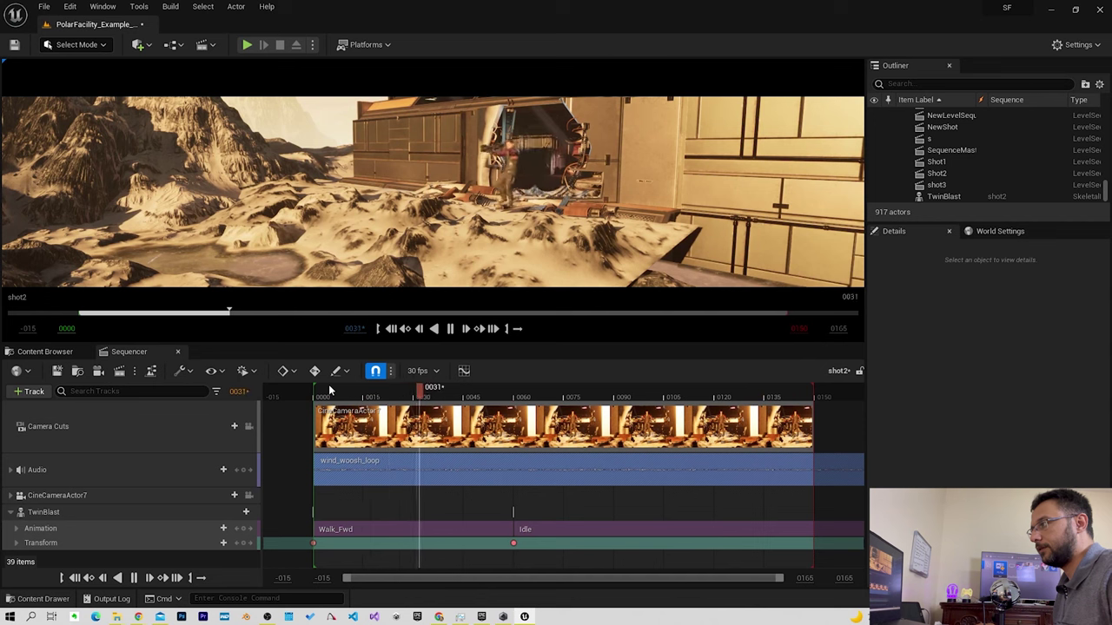
{"action": "left_click", "coordinate": [449, 329]}
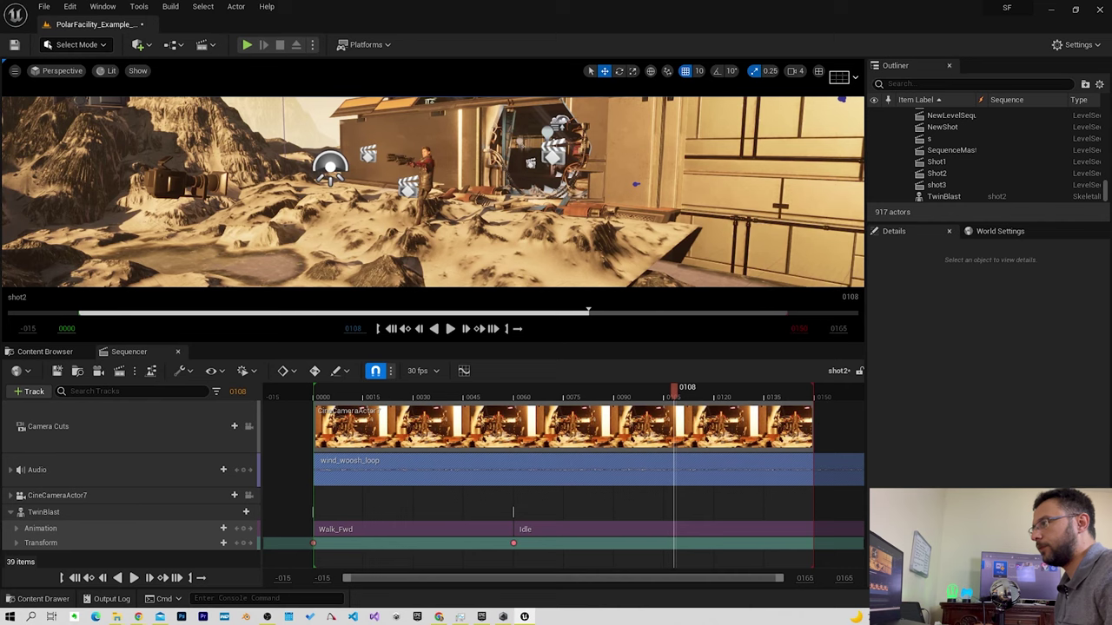
{"action": "left_click", "coordinate": [43, 511]}
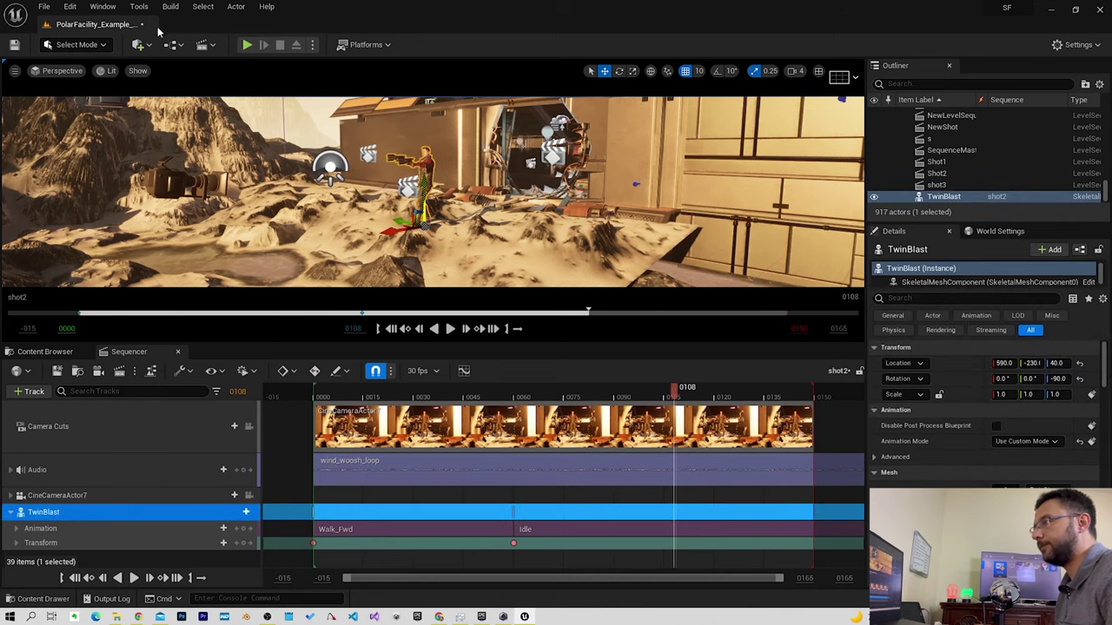
{"action": "left_click", "coordinate": [45, 351]}
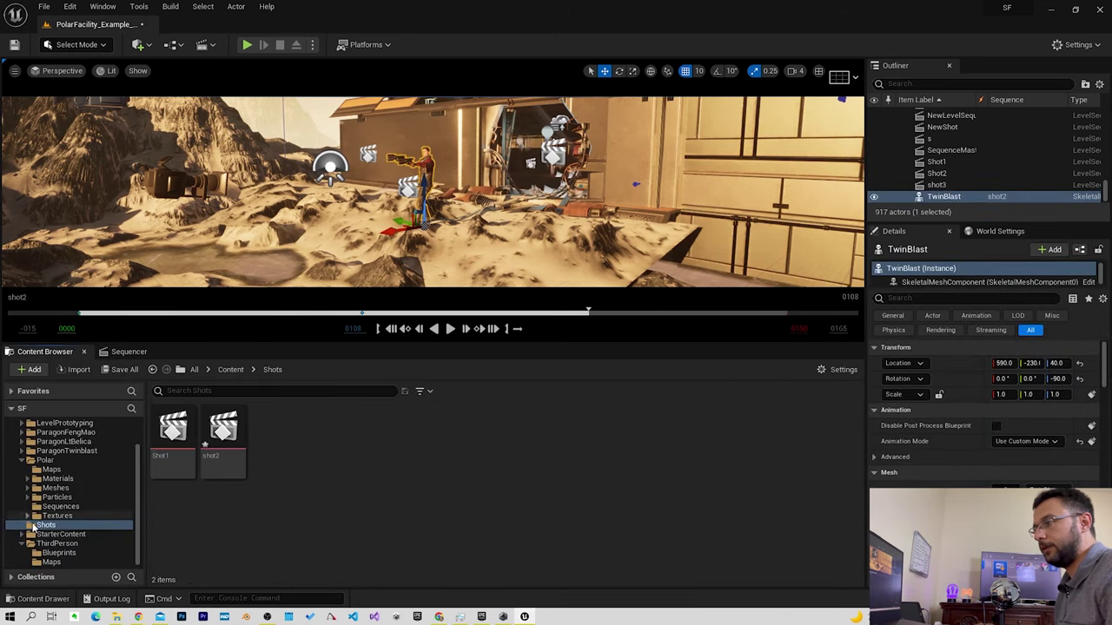
{"action": "left_click", "coordinate": [67, 450]}
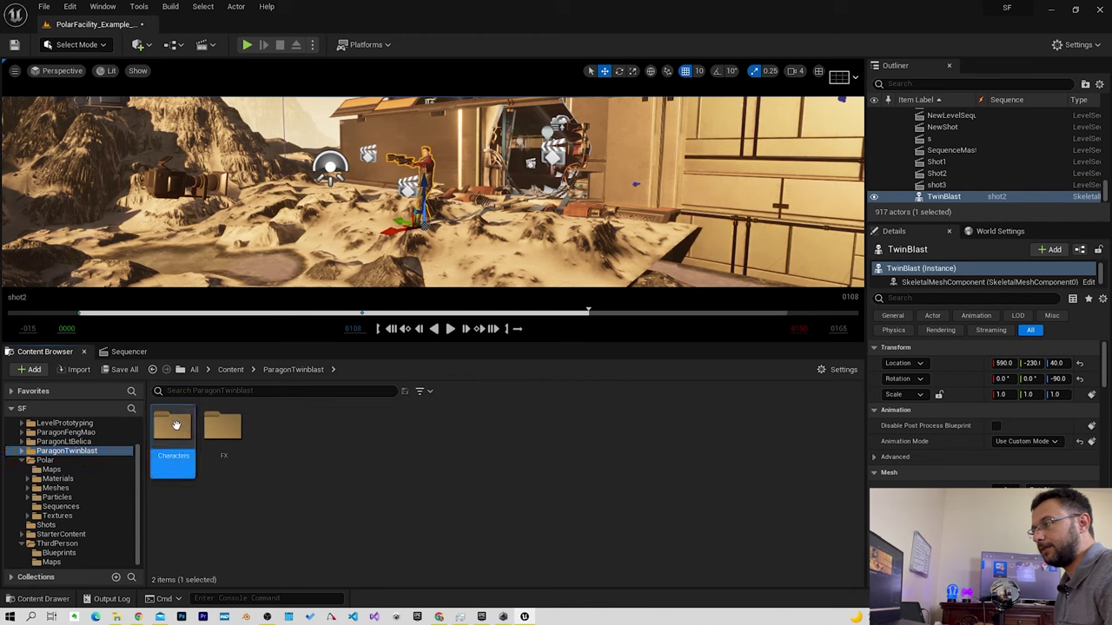
{"action": "double_click", "coordinate": [173, 427]}
{"action": "type", "text": "sound"}
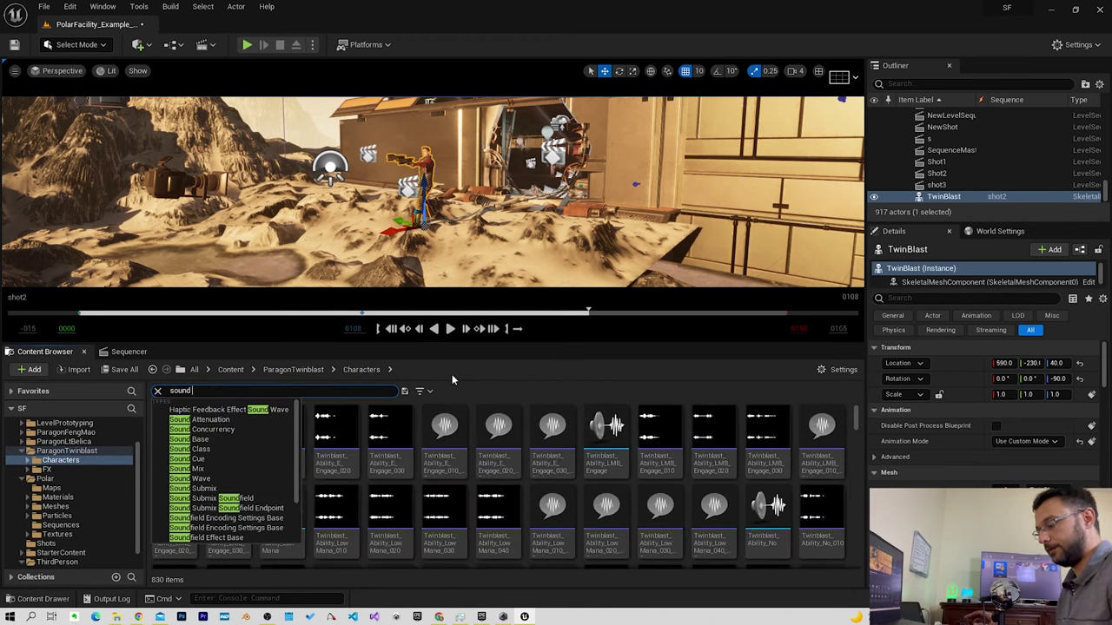
{"action": "type", "text": " bel"}
{"action": "left_click", "coordinate": [583, 356]}
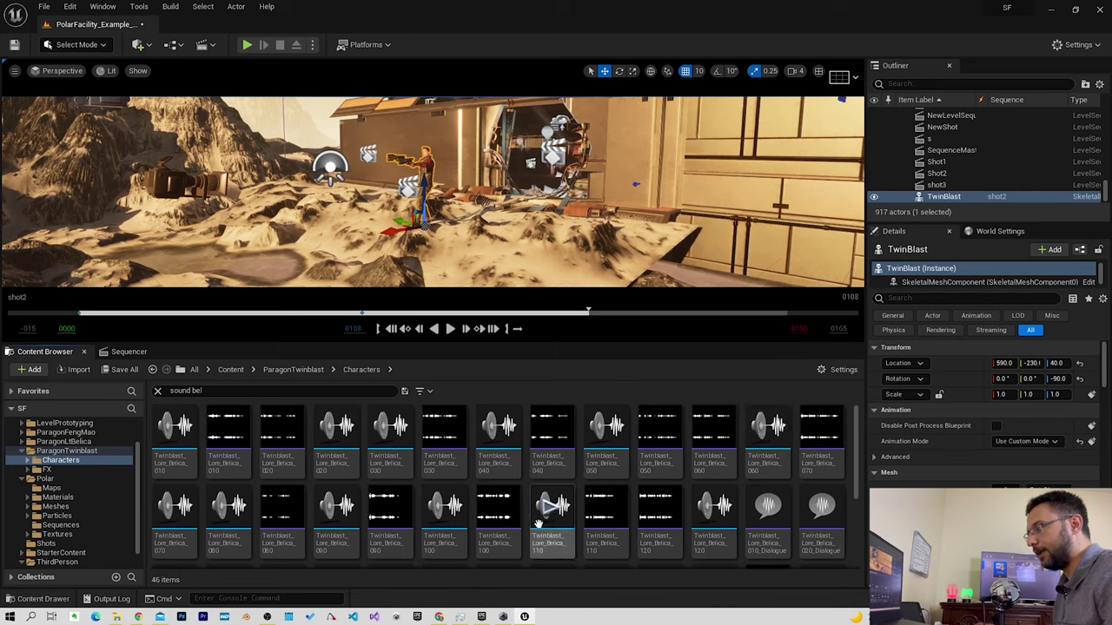
{"action": "scroll", "coordinate": [534, 508], "scroll_direction": "down", "scroll_amount": 2}
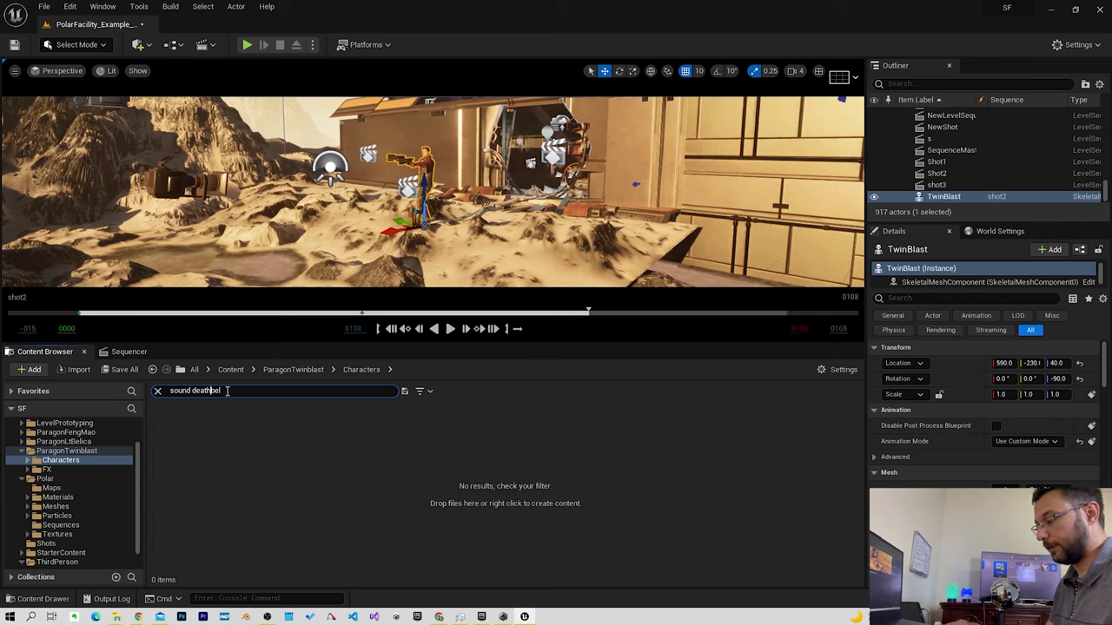
{"action": "type", "text": "_"}
{"action": "mouse_move", "coordinate": [174, 438]}
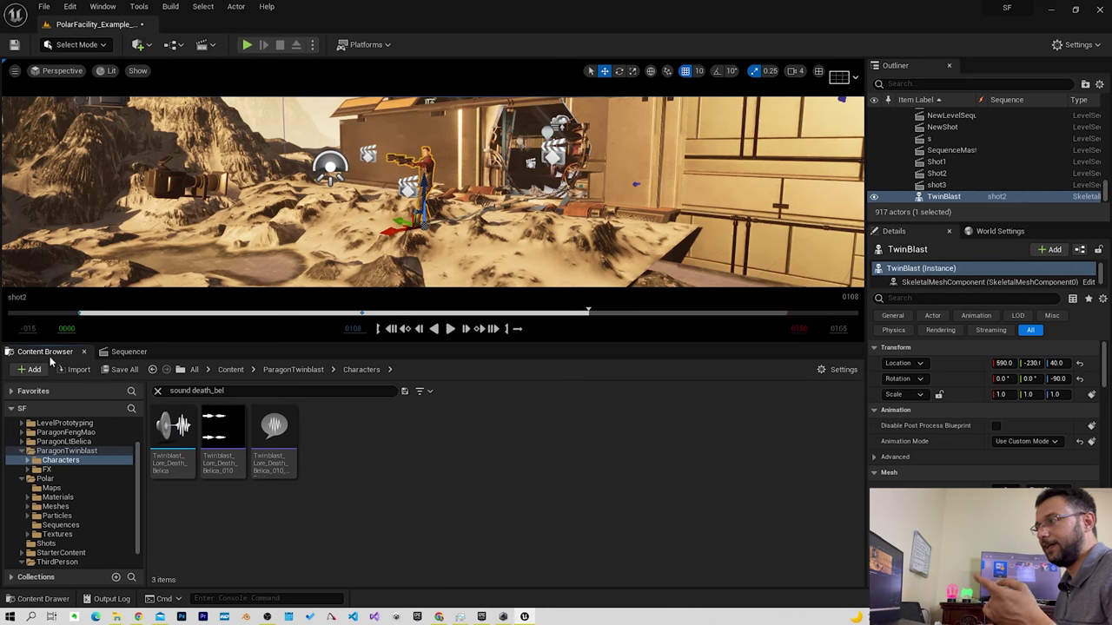
{"action": "left_click", "coordinate": [126, 352]}
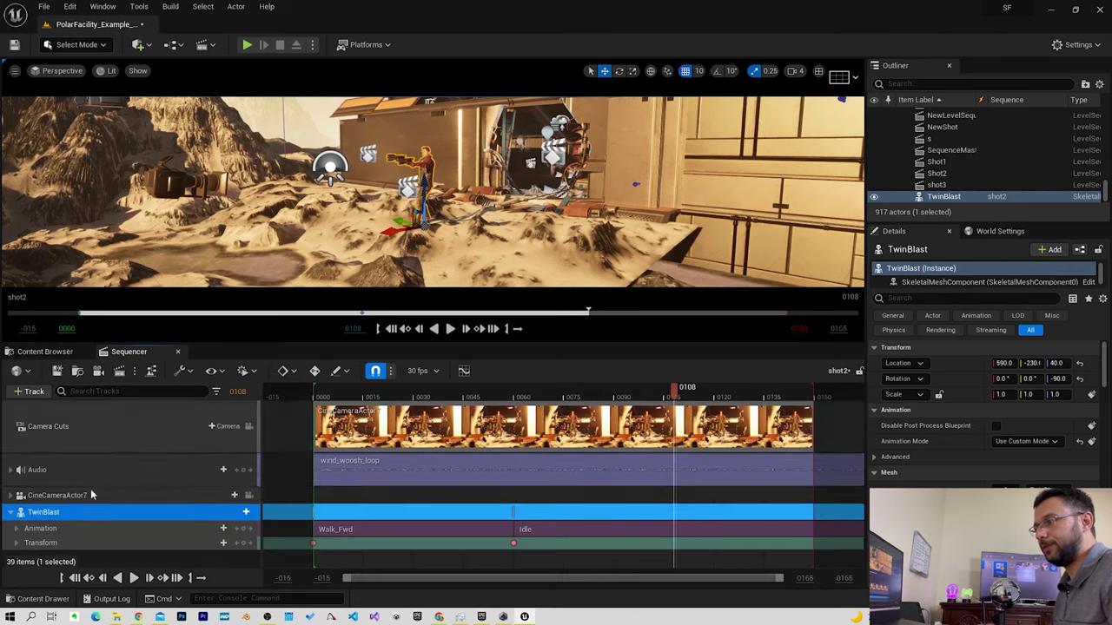
Add Twinblast_Lore_Death_Belica on a second audio row starting at frame 60, then rewind to 0000.
{"action": "left_click", "coordinate": [219, 470]}
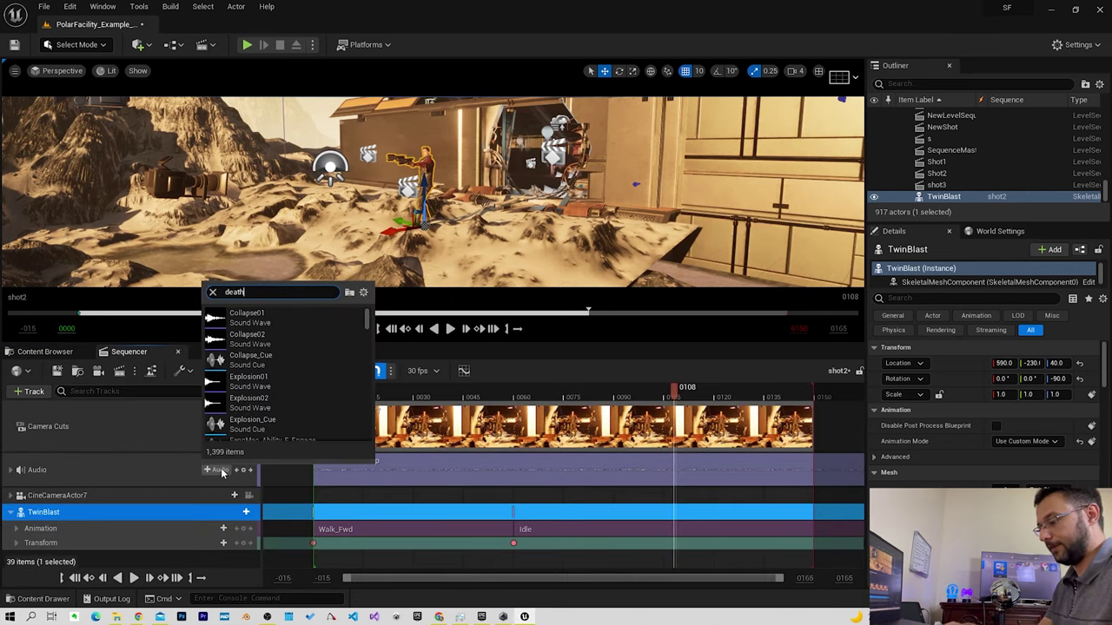
{"action": "type", "text": "death_beli"}
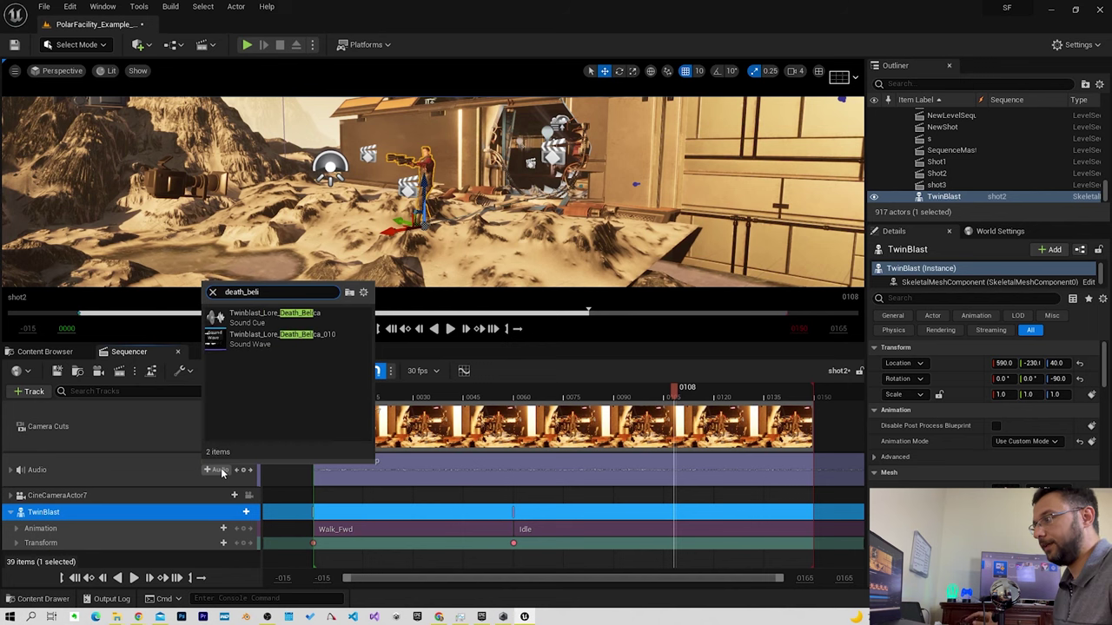
{"action": "left_click", "coordinate": [258, 317]}
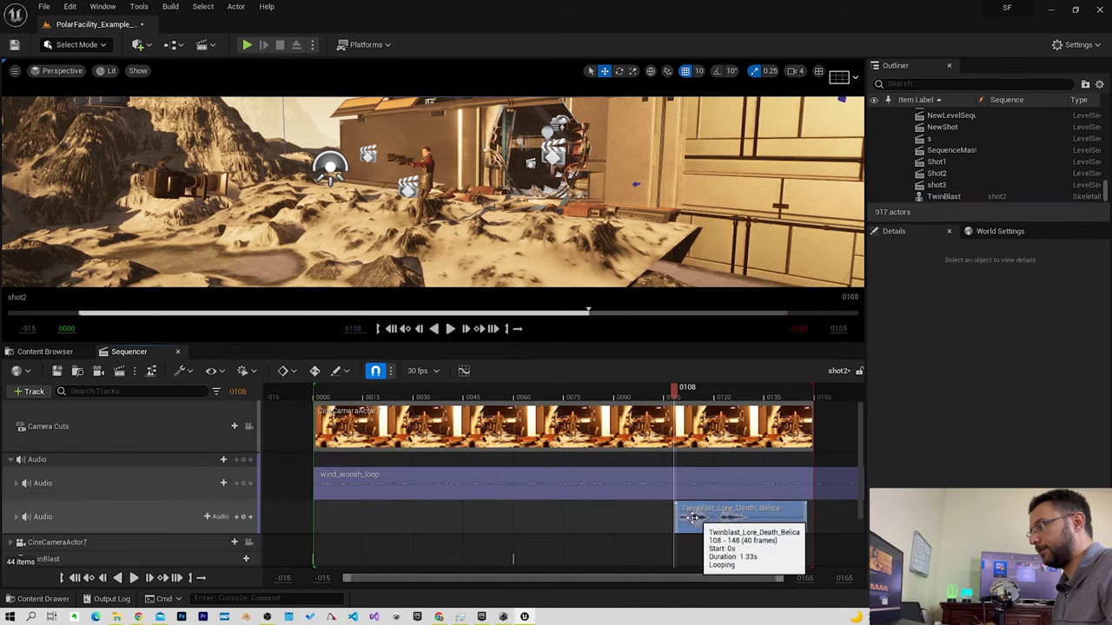
{"action": "mouse_move", "coordinate": [726, 522]}
{"action": "left_mouse_down"}
{"action": "mouse_move", "coordinate": [535, 537]}
{"action": "mouse_move", "coordinate": [565, 536]}
{"action": "left_mouse_up"}
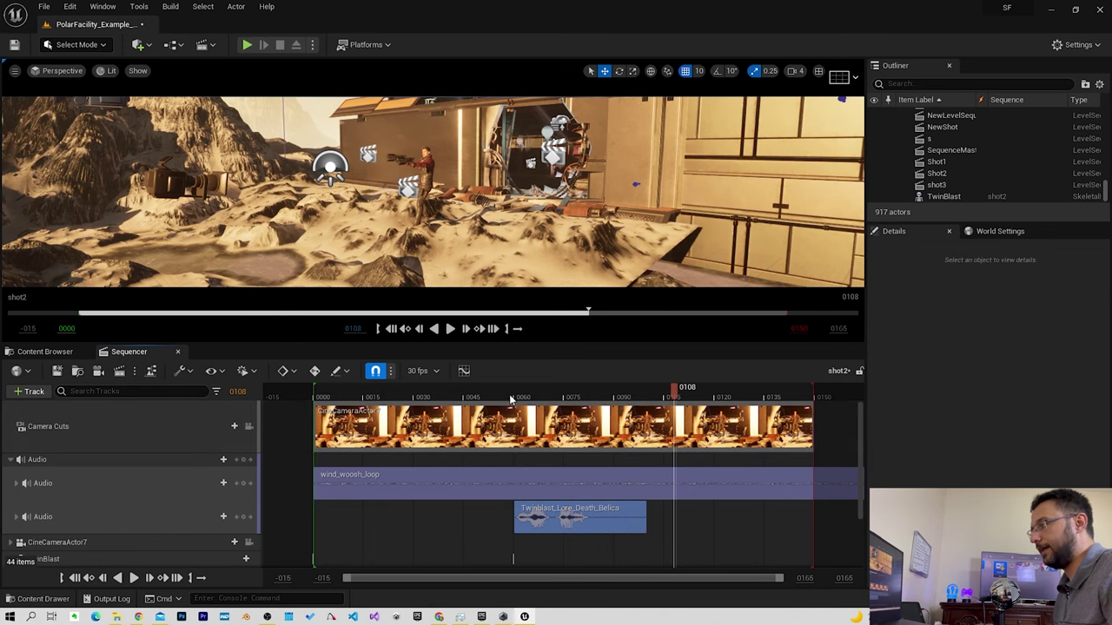
{"action": "left_click_drag", "start_coordinate": [334, 391], "coordinate": [314, 398]}
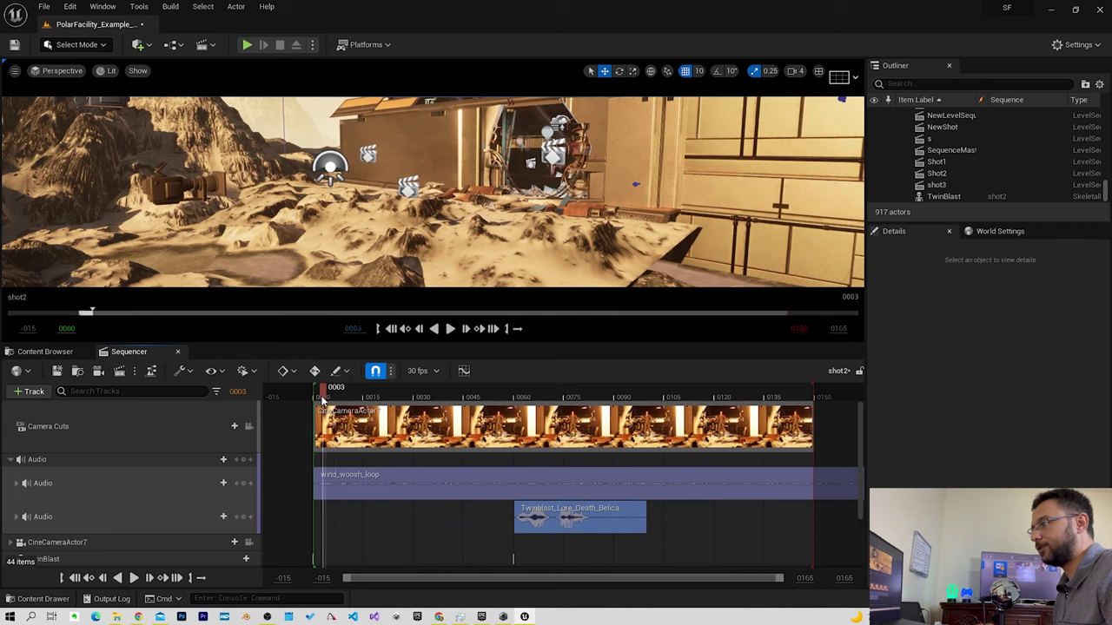
Preview the shot, move the playback range end back to frame 99 at the death clip's end, and replay.
{"action": "left_click", "coordinate": [451, 330]}
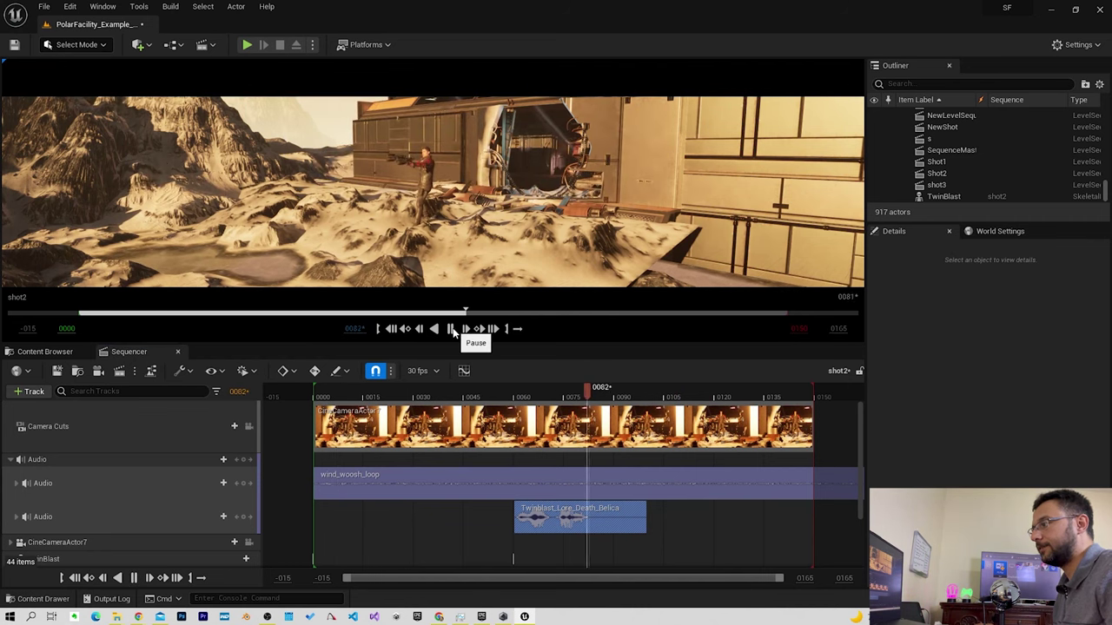
{"action": "left_click", "coordinate": [452, 331]}
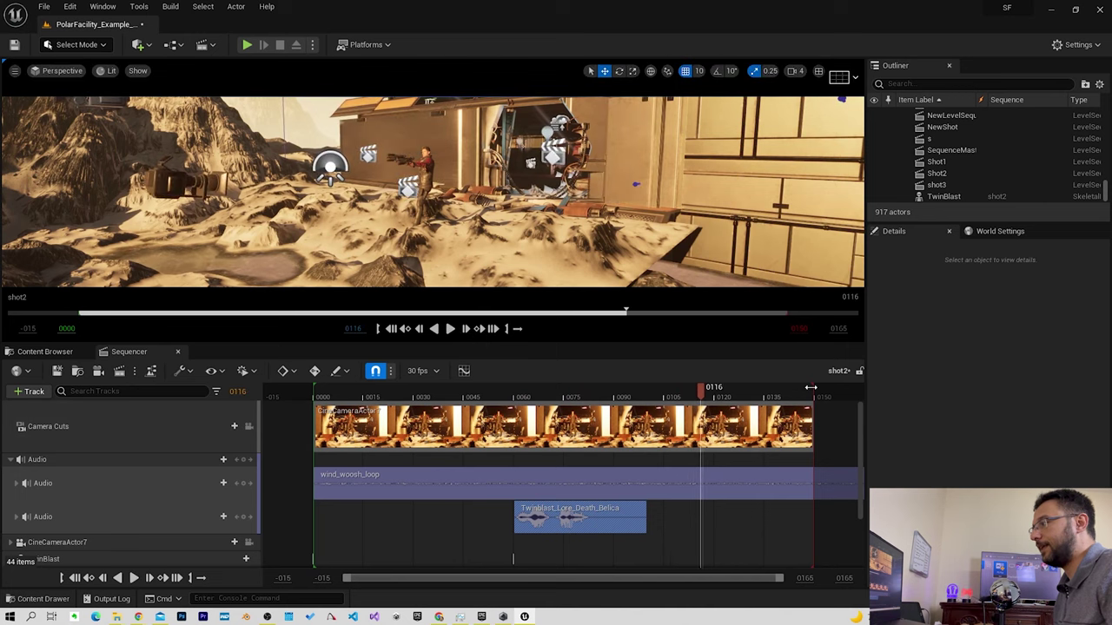
{"action": "left_click", "coordinate": [816, 388]}
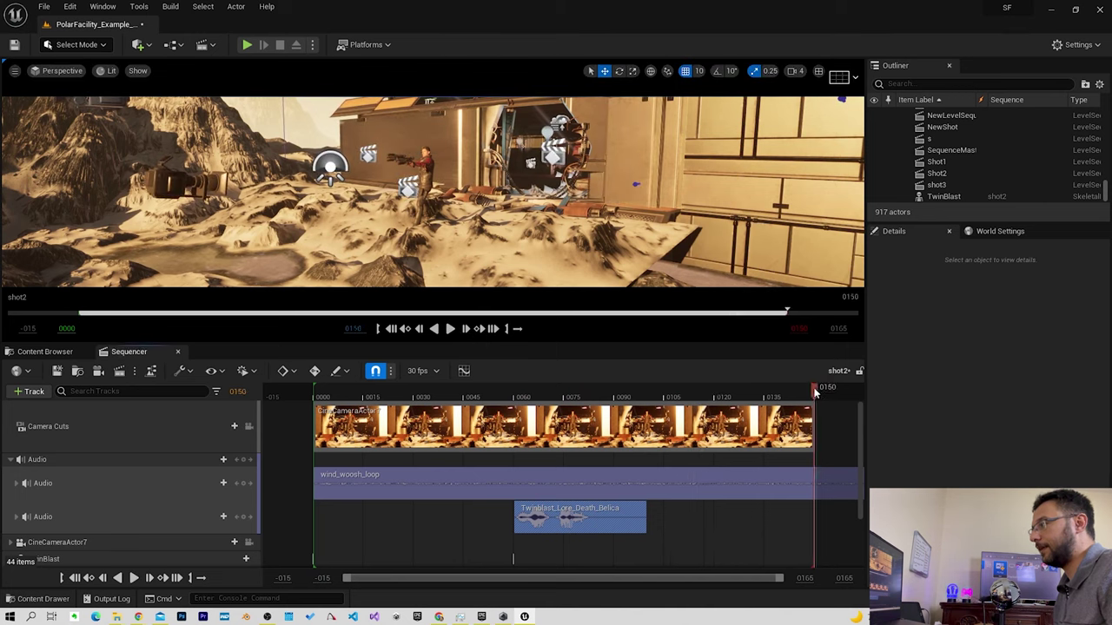
{"action": "left_click", "coordinate": [616, 397]}
{"action": "left_click_drag", "start_coordinate": [811, 391], "coordinate": [646, 404]}
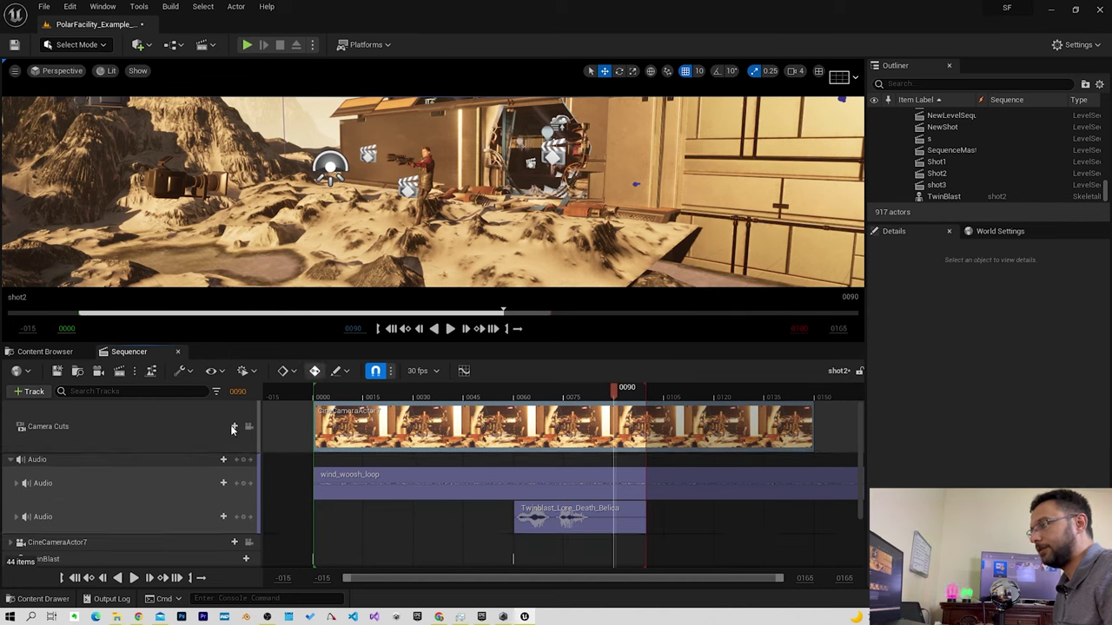
{"action": "left_click", "coordinate": [133, 578]}
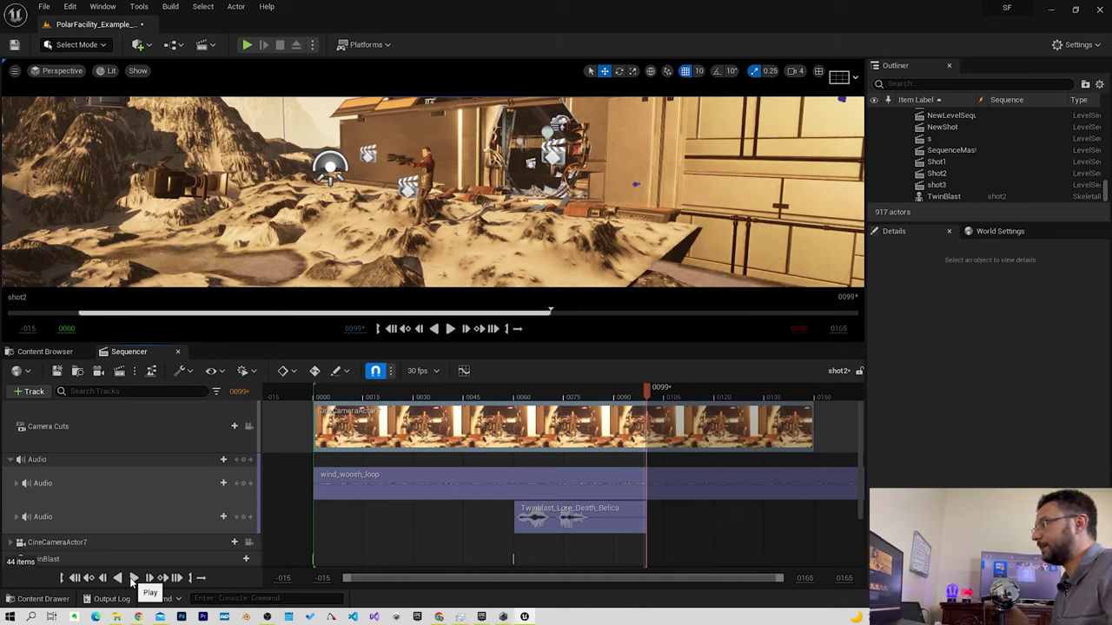
Replay Shot2 from its range start through frame 99 in camera view with wind and death-line audio.
{"action": "left_click_drag", "start_coordinate": [1109, 171], "coordinate": [1107, 101]}
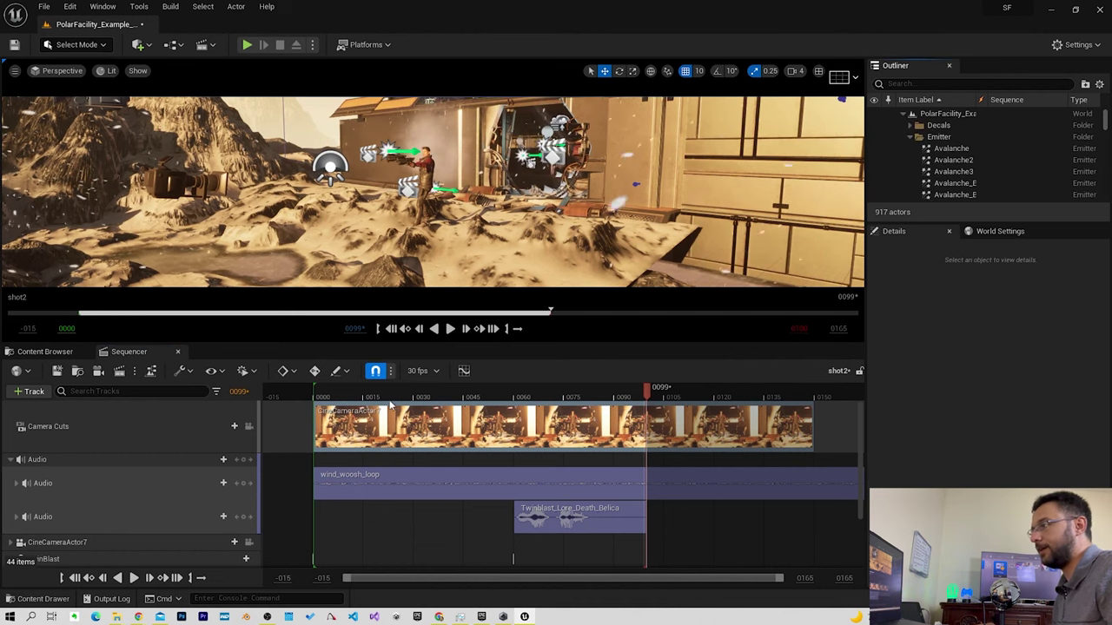
{"action": "left_click", "coordinate": [450, 329]}
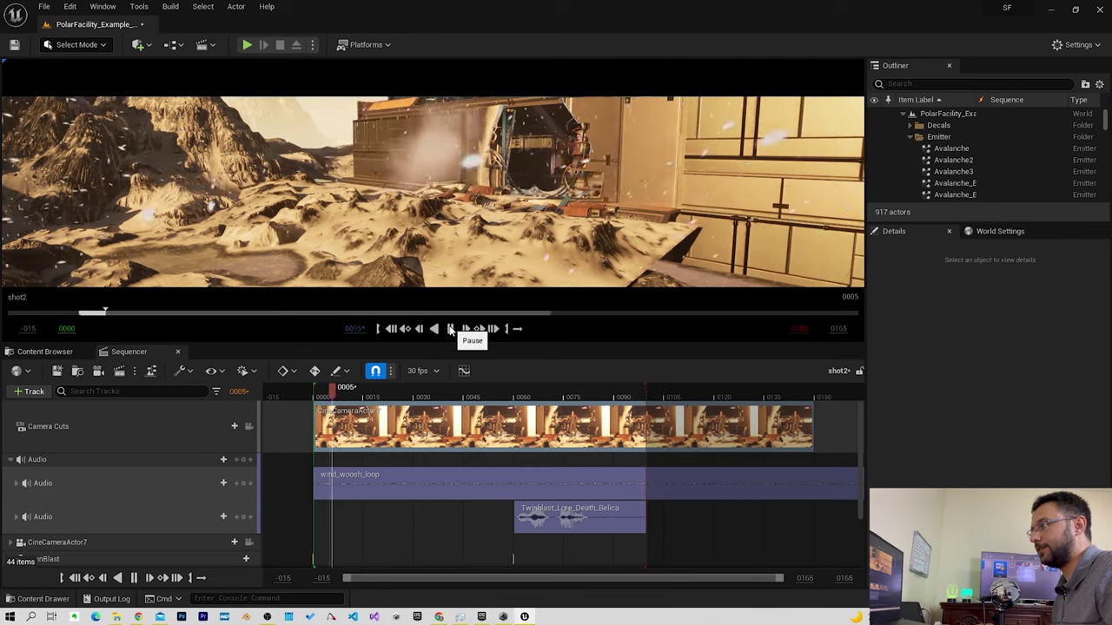